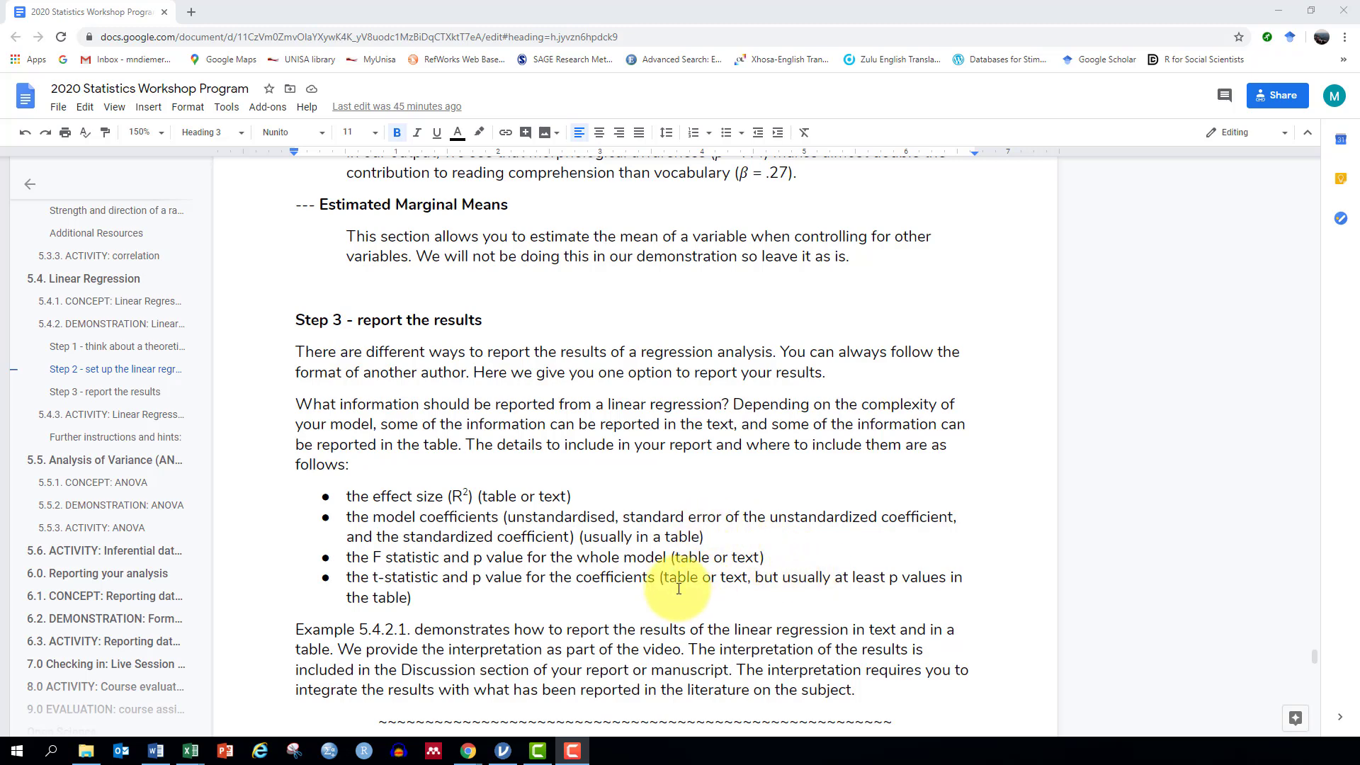
- Copy the Model Coefficients table from jamovi's linear regression results
click(503, 750)
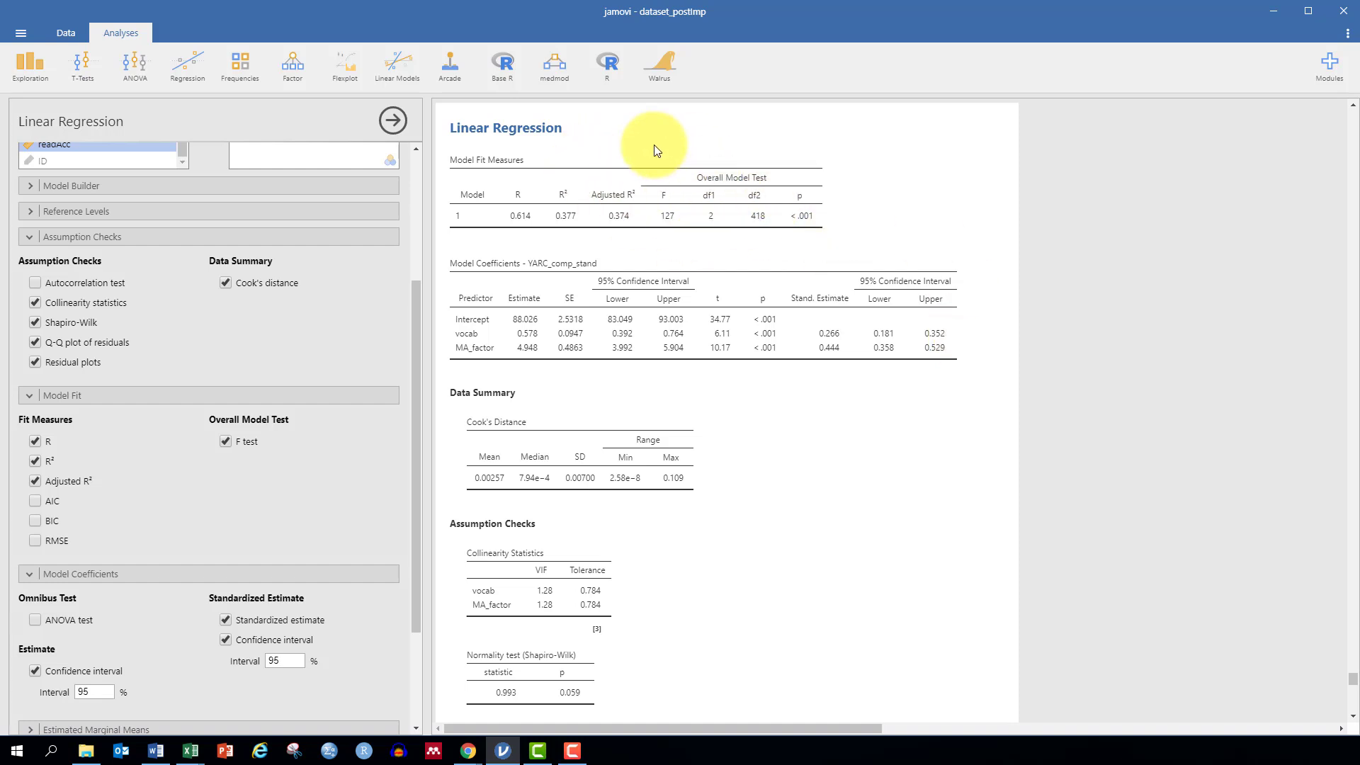
right_click(466, 285)
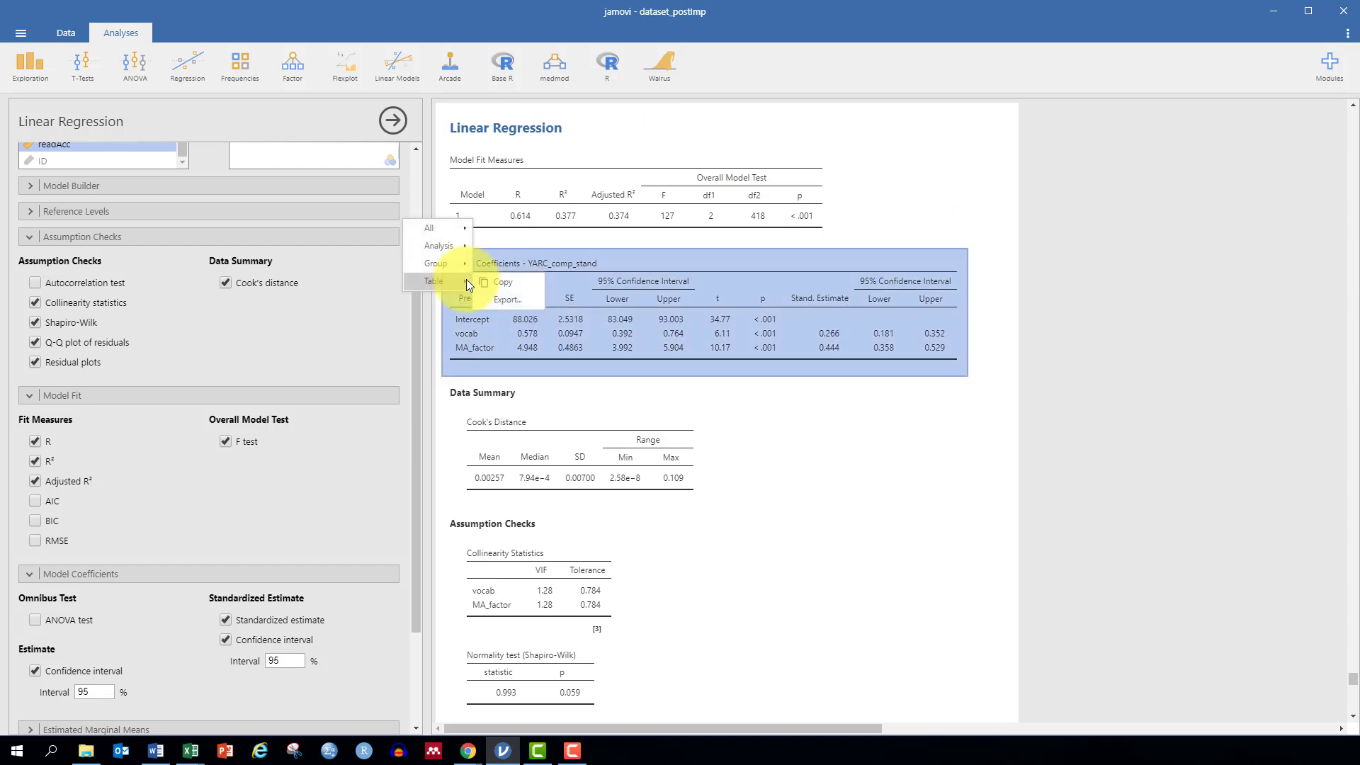
click(509, 286)
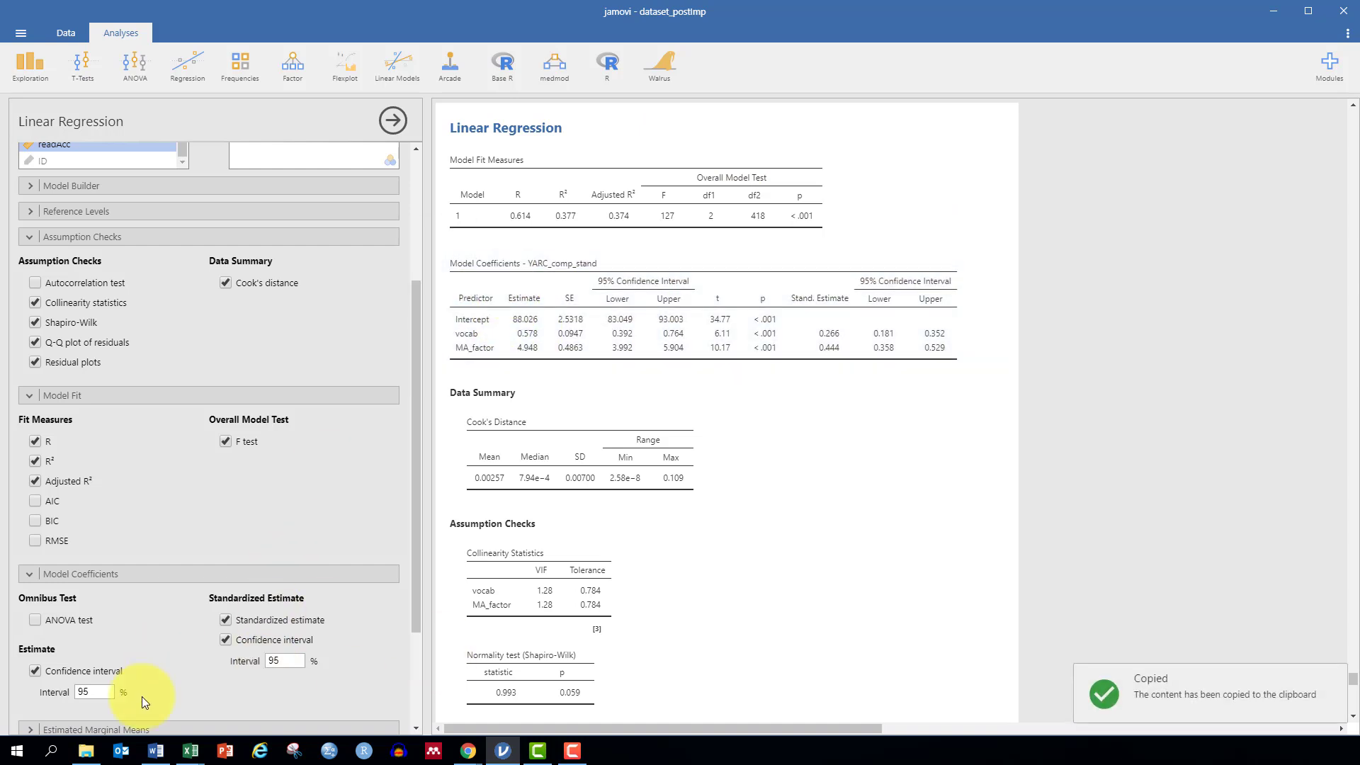
- Paste the coefficients table into Book1 at C3 with destination formatting and widen column C
mouse_move(189, 748)
click(233, 712)
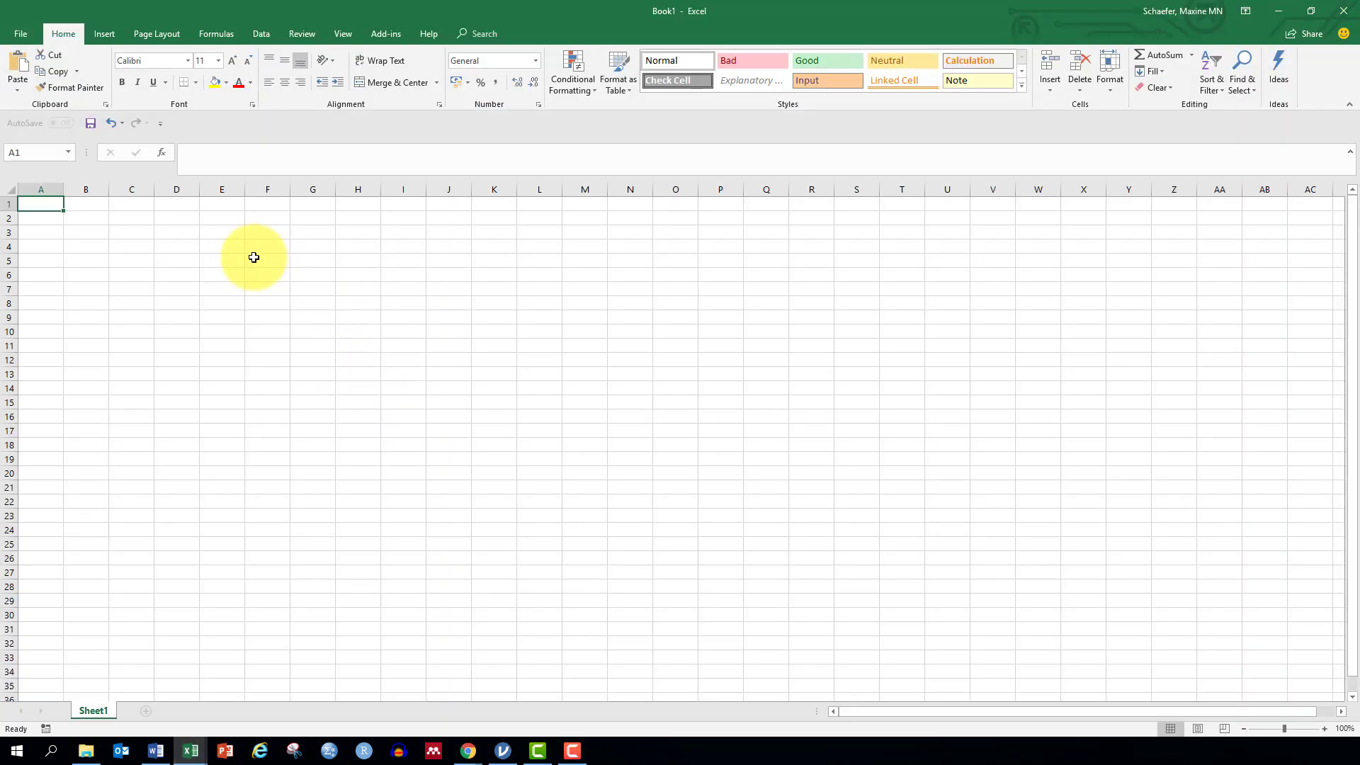
click(147, 233)
right_click(147, 233)
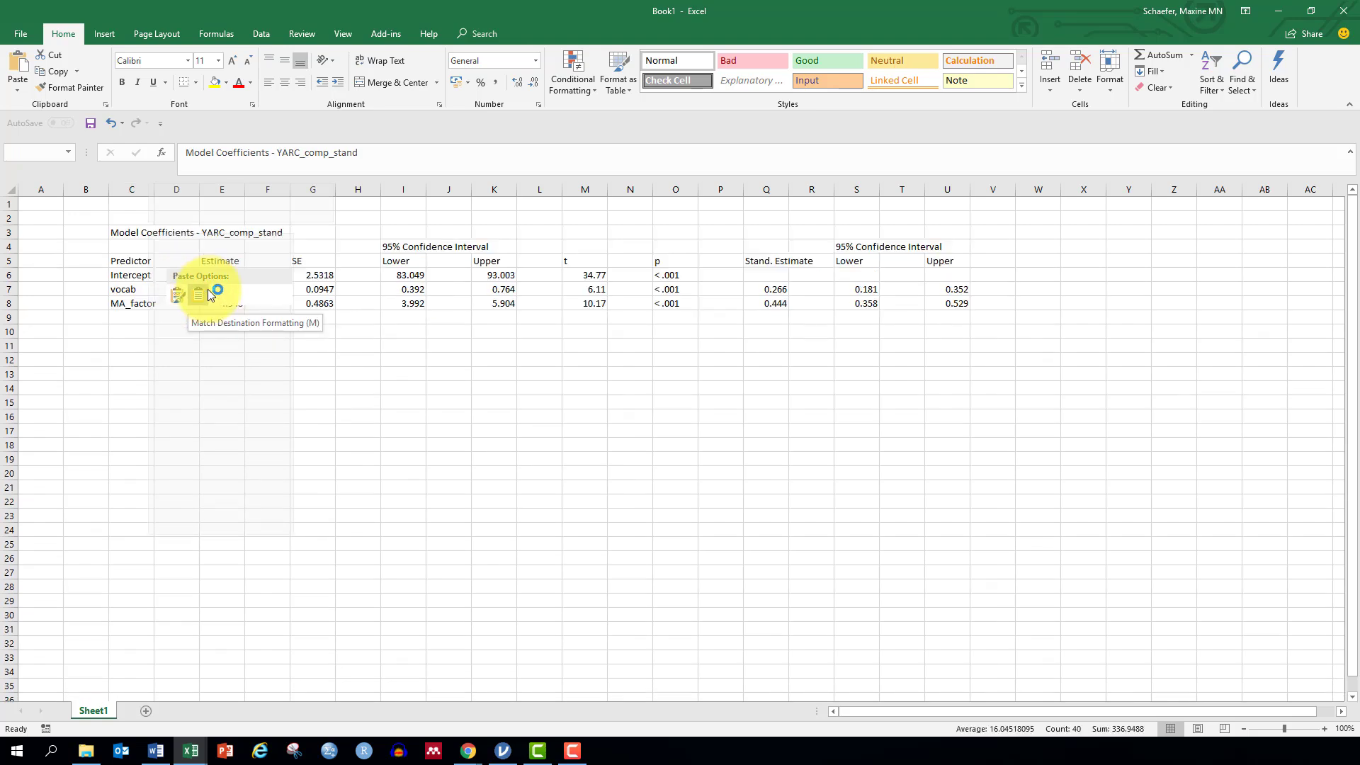
click(210, 293)
click(262, 473)
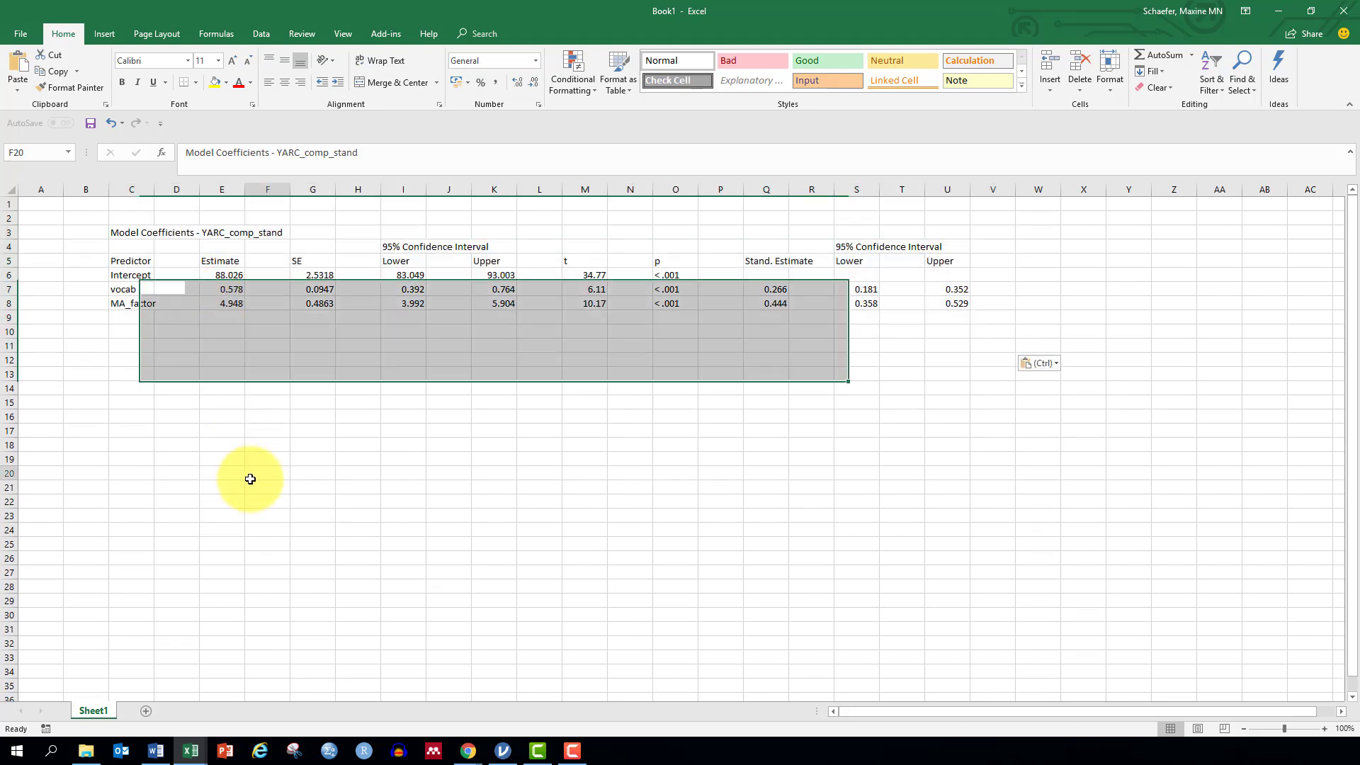
double_click(154, 187)
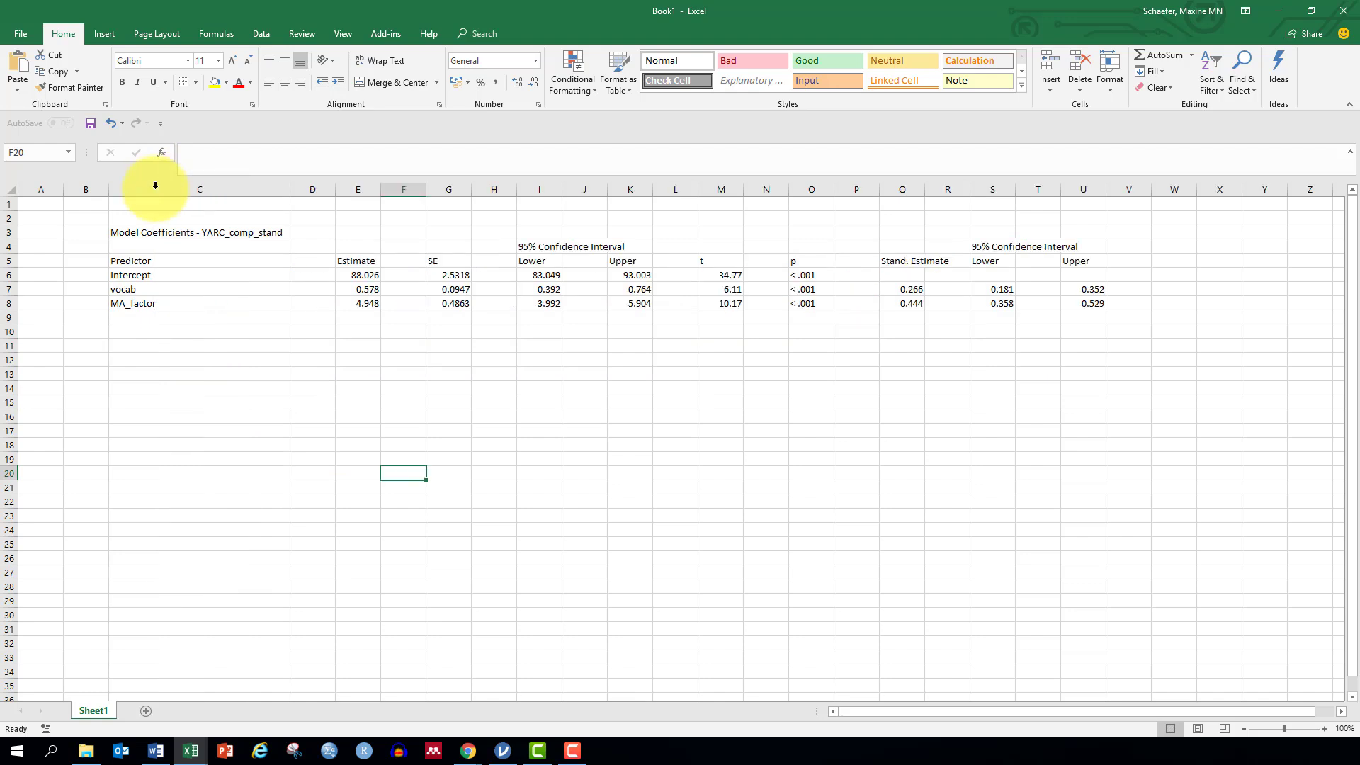
- Relabel the predictors in C7 and C8 as Vocabulary and Morphological awareness
click(165, 290)
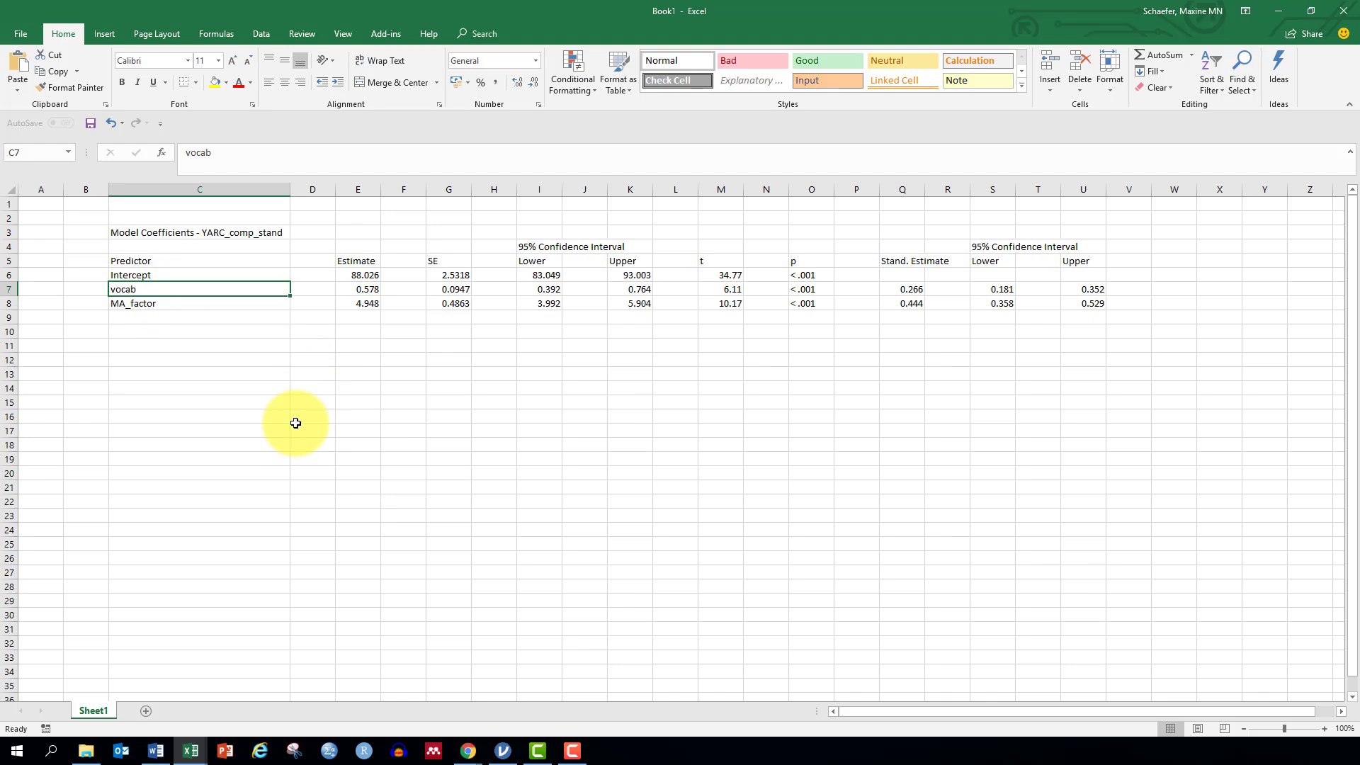
text(VOcabul)
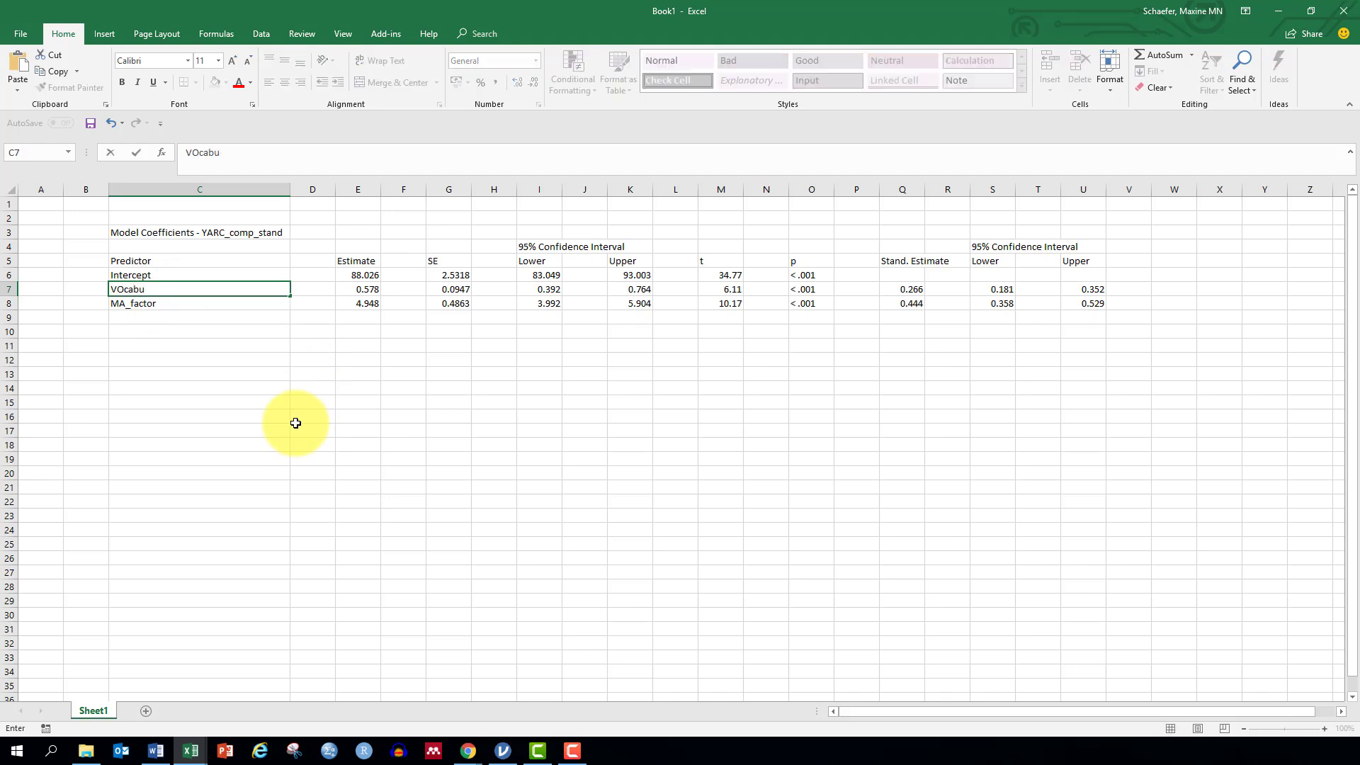
key(BackSpace)
key(BackSpace)
key(BackSpace)
text(abu)
click(144, 313)
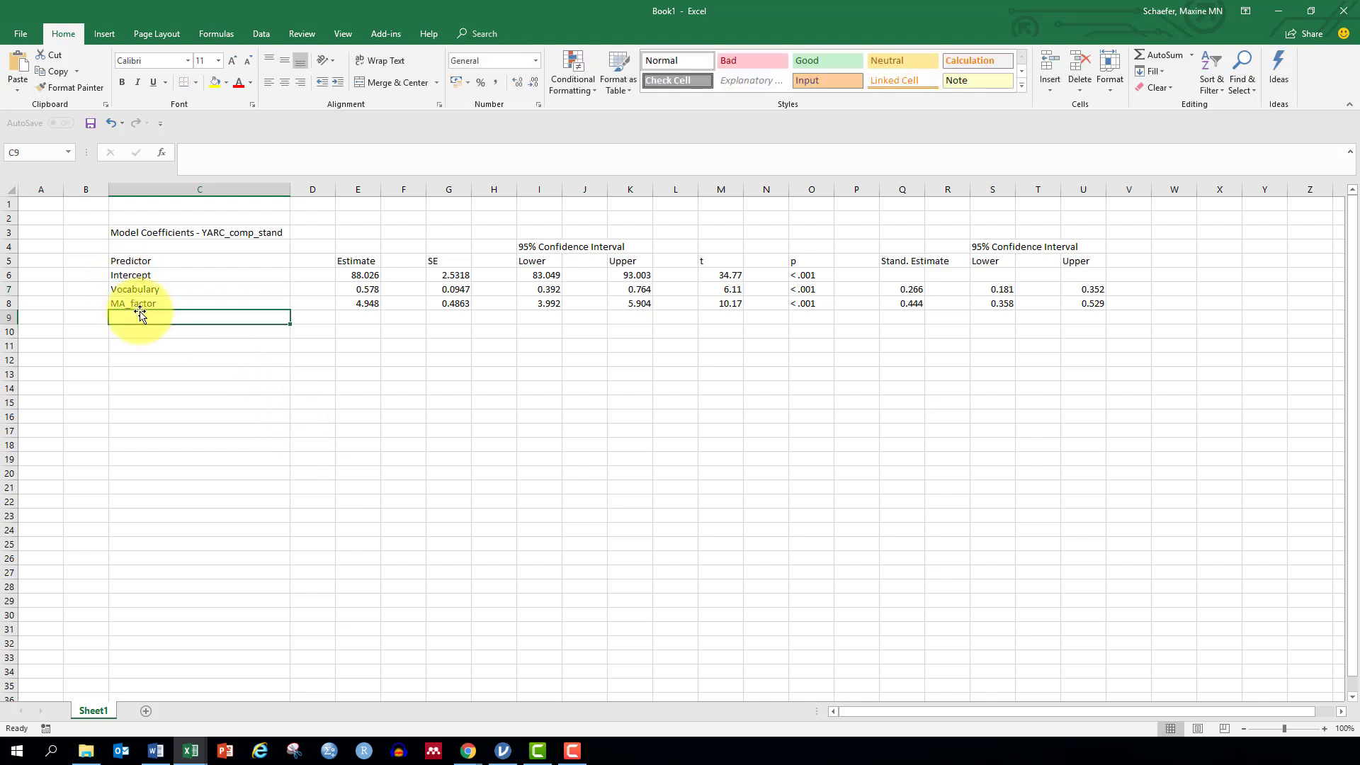
click(144, 304)
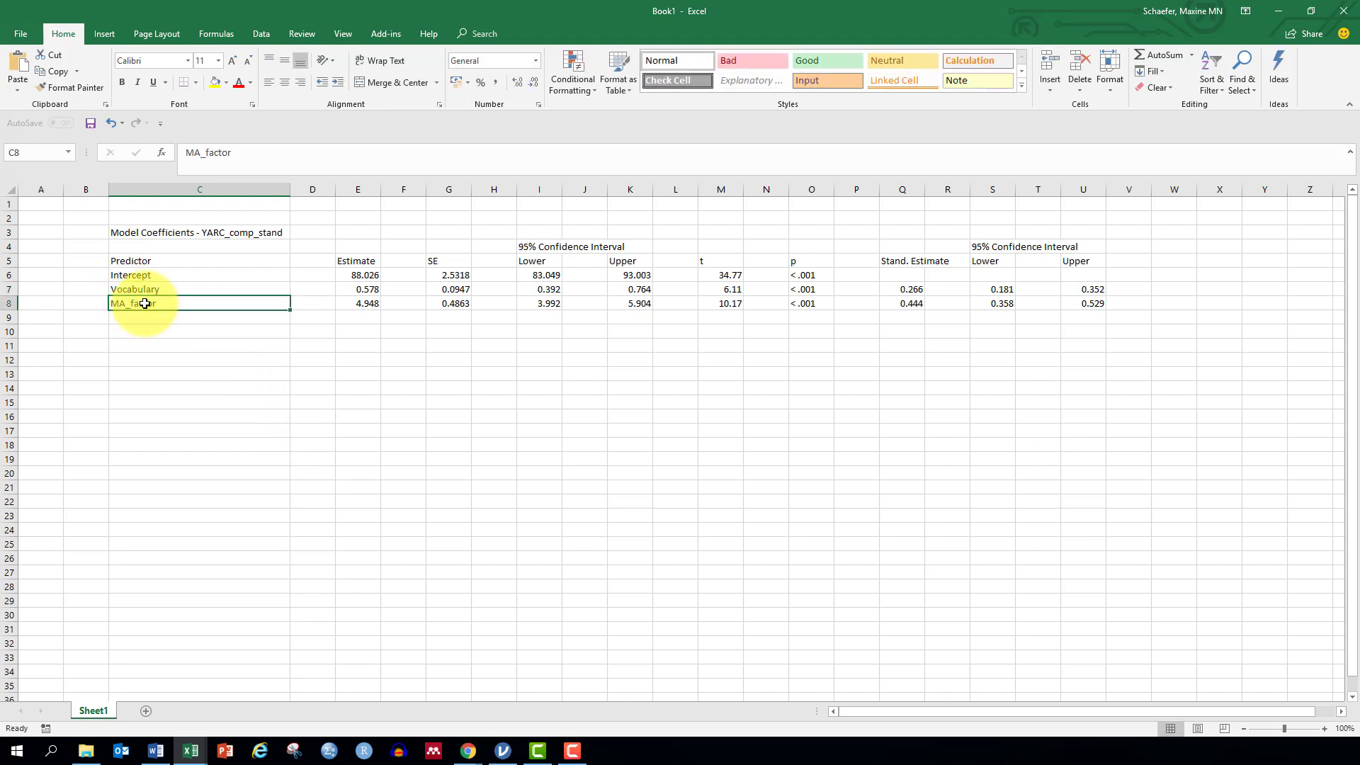
text(Morphological a)
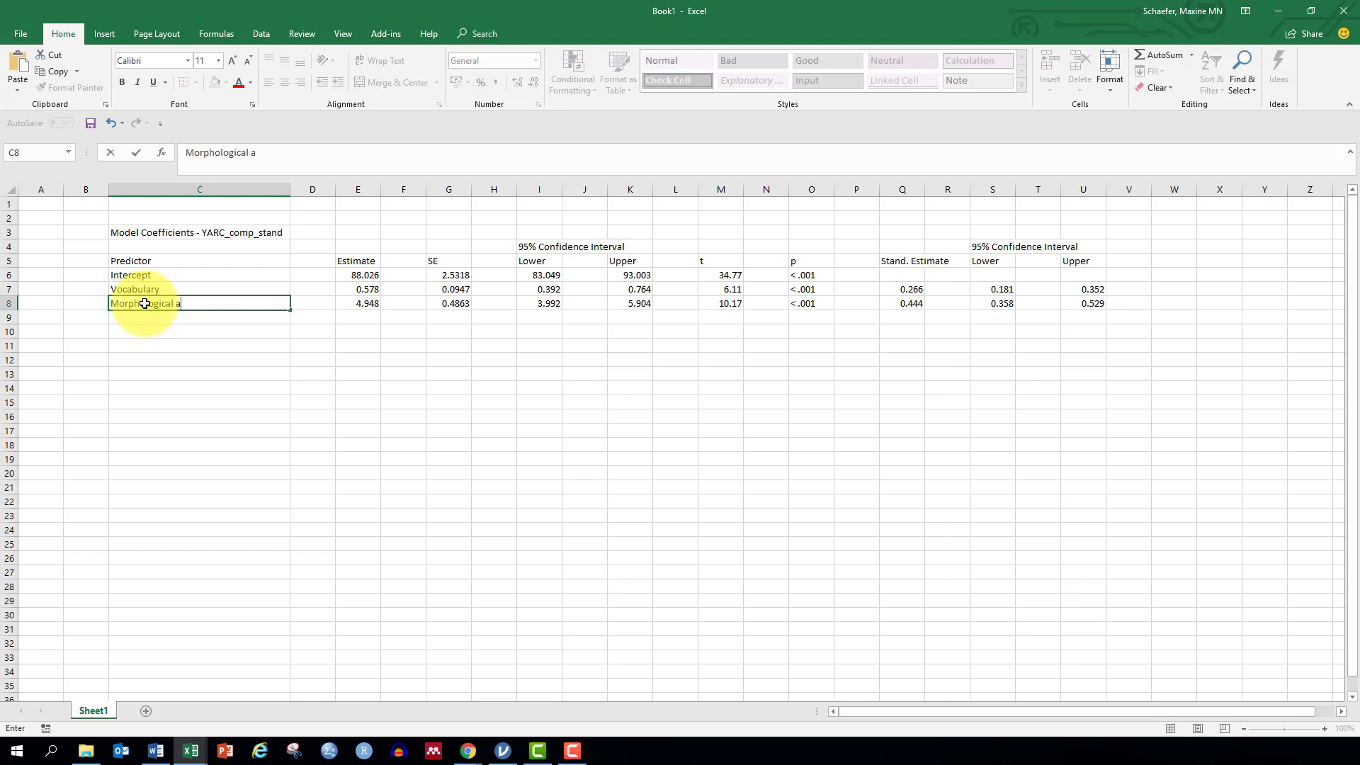
text(wareness)
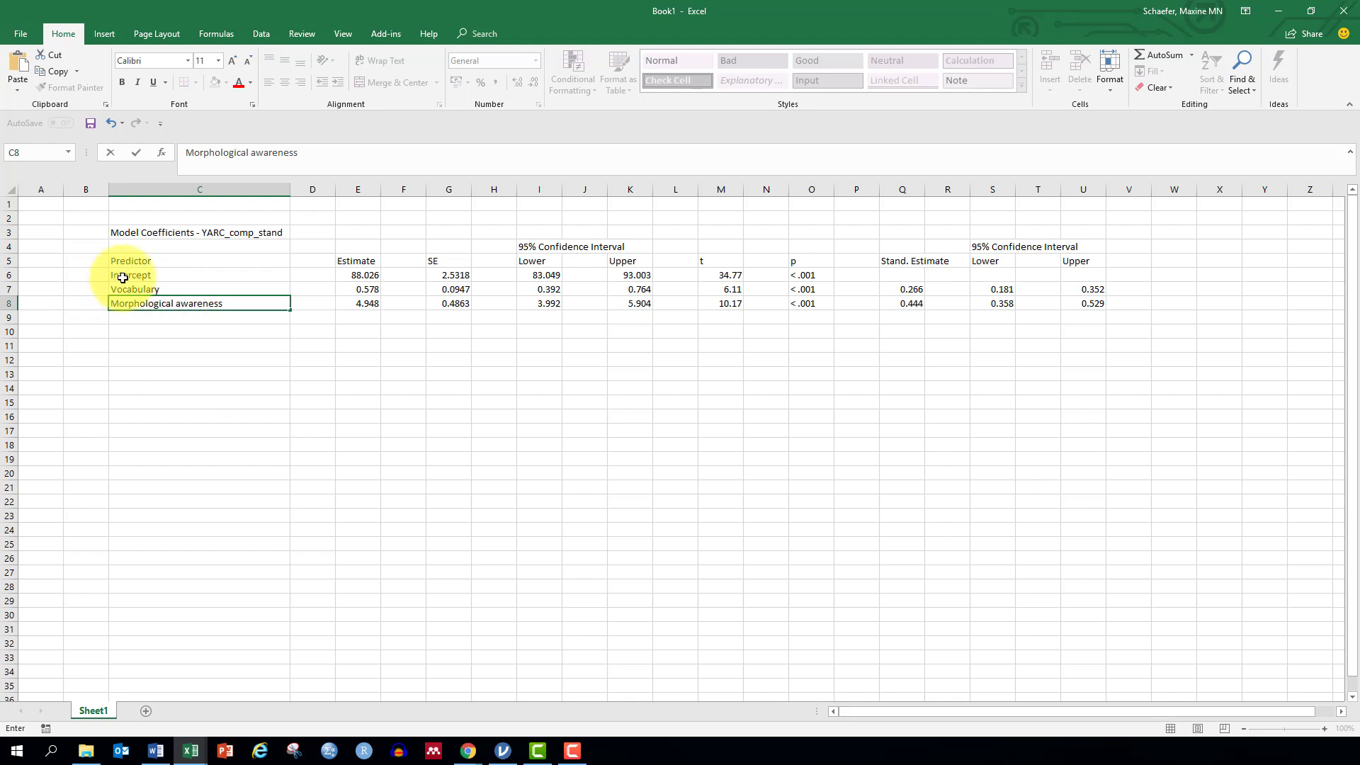
- Delete empty column D and the blank column before SE
right_click(319, 189)
click(342, 306)
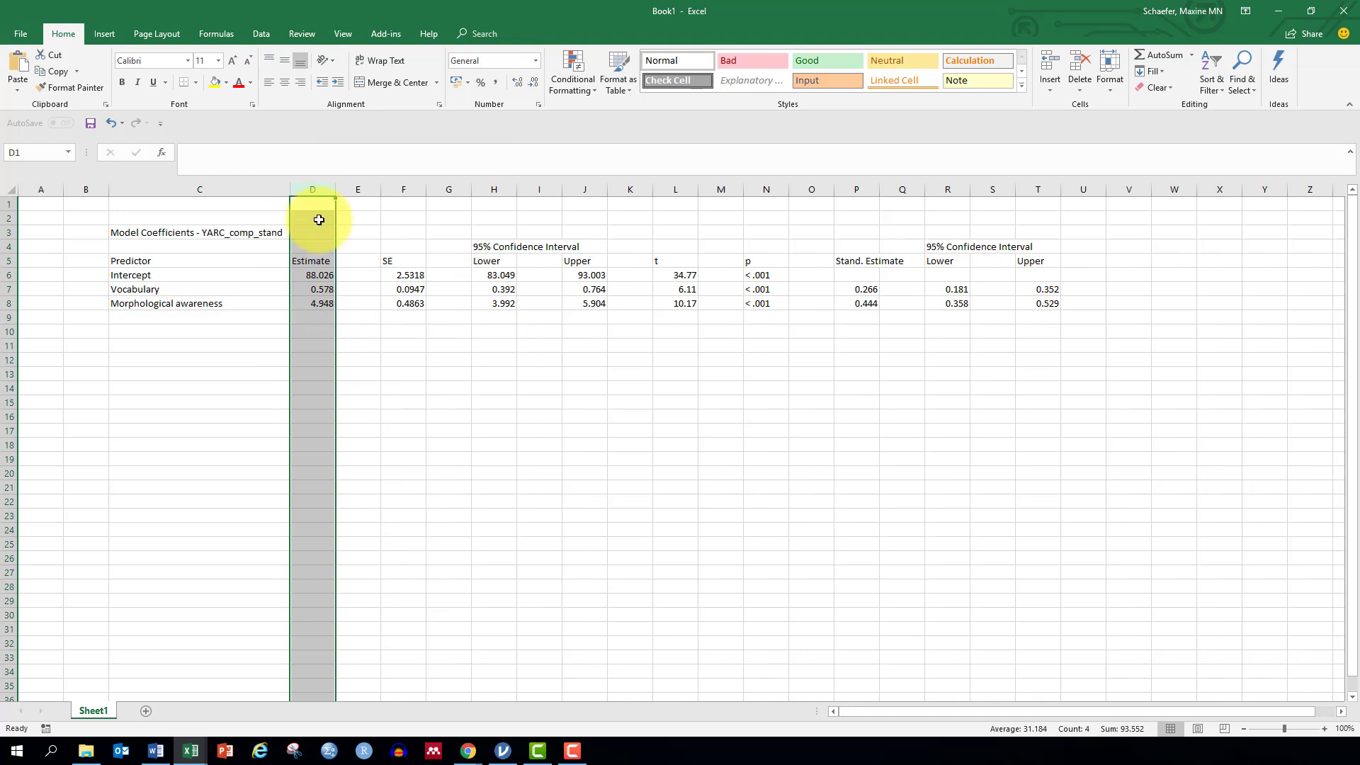
click(353, 193)
right_click(353, 193)
click(358, 304)
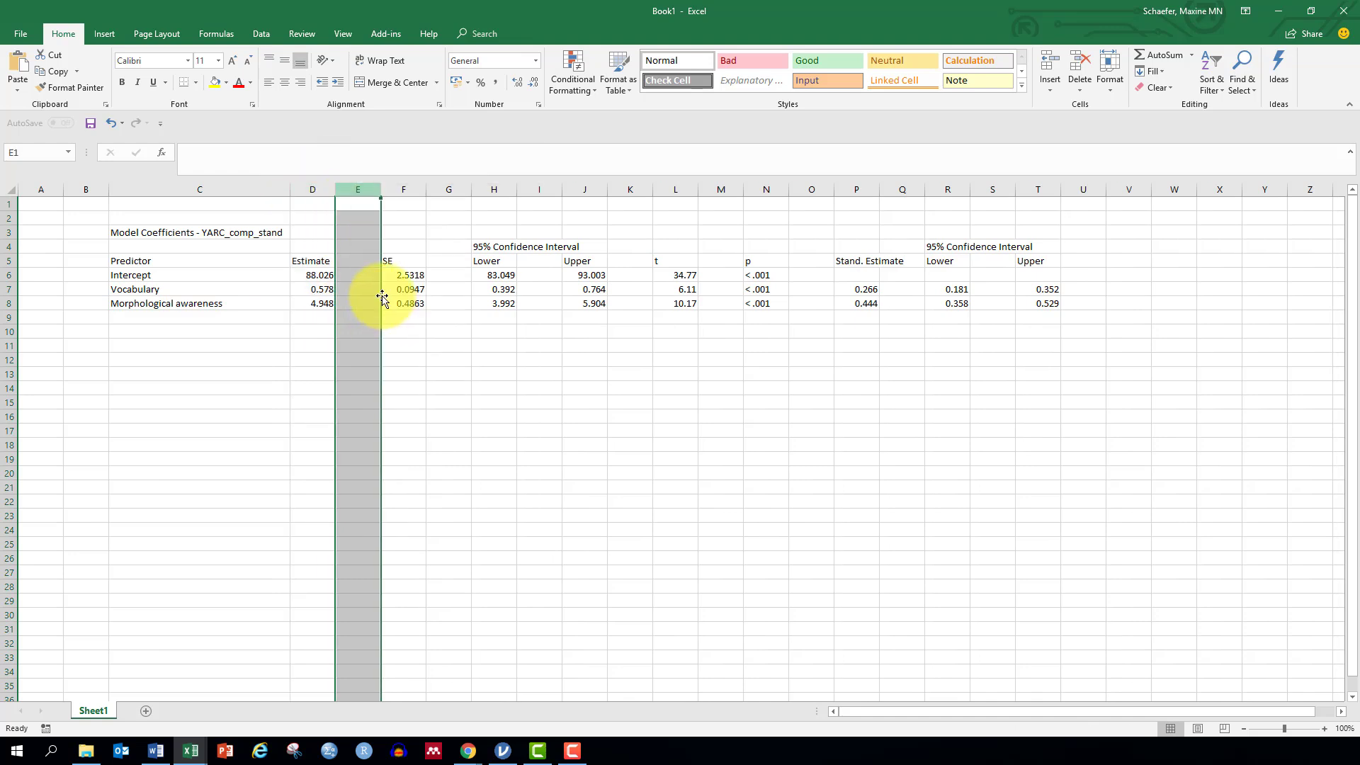
- Delete the remaining blank columns F, H, J, L, N, P and R together
click(404, 189)
ctrl+click(494, 189)
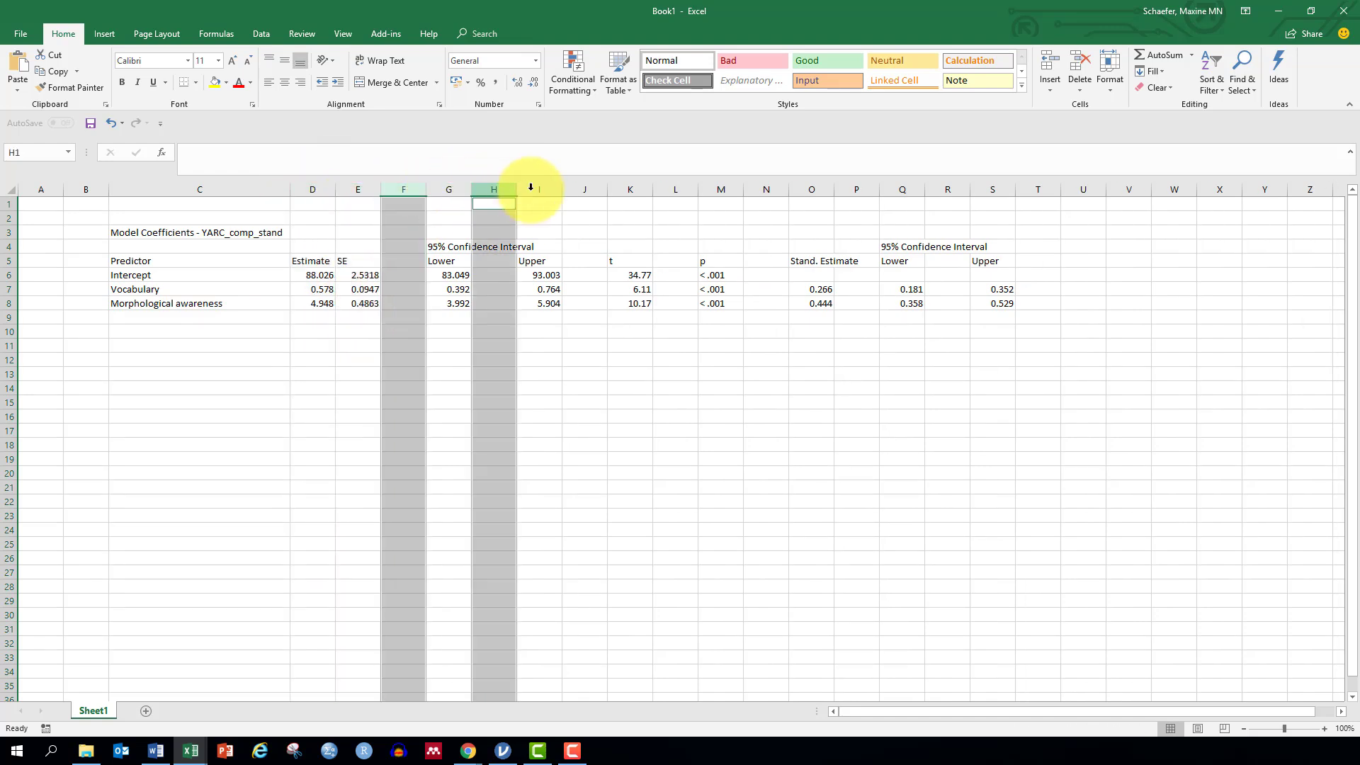
ctrl+click(595, 189)
ctrl+click(682, 189)
ctrl+click(759, 189)
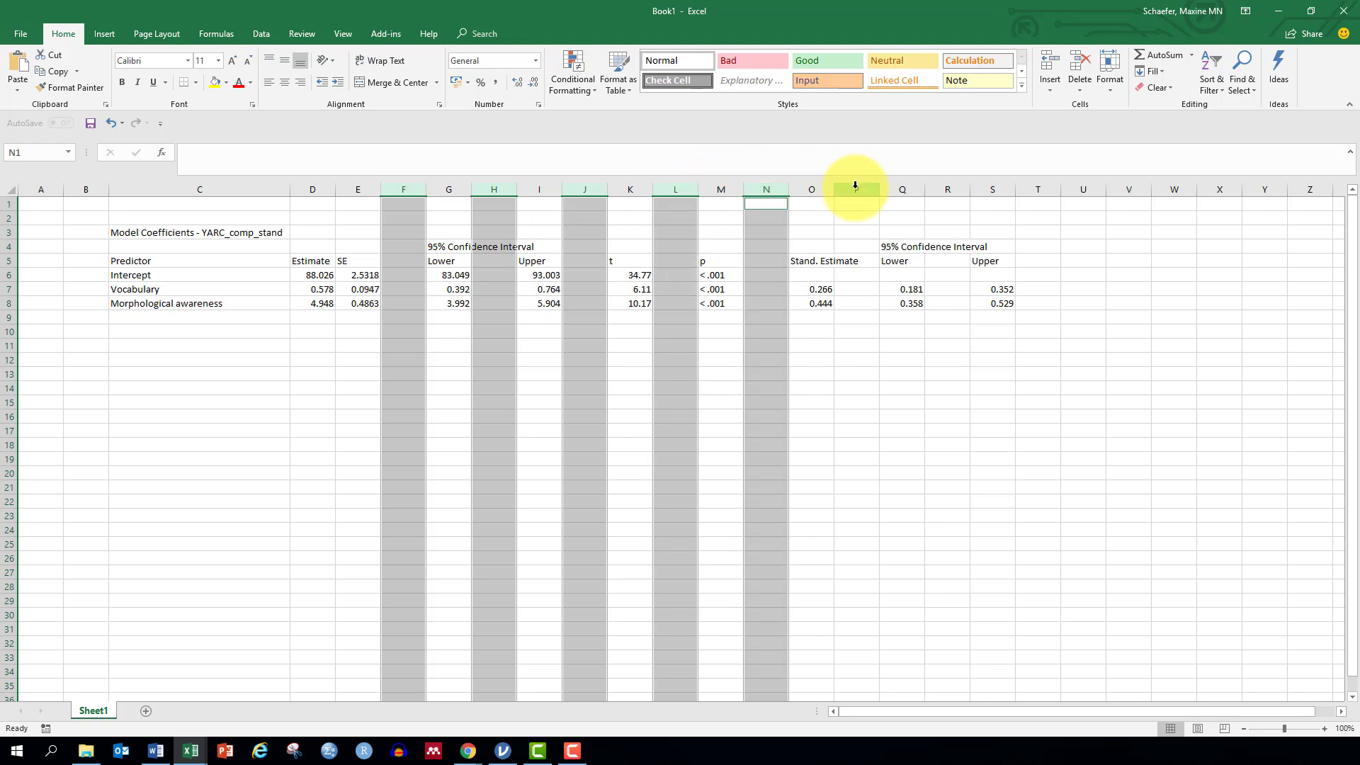
ctrl+click(860, 189)
ctrl+click(942, 189)
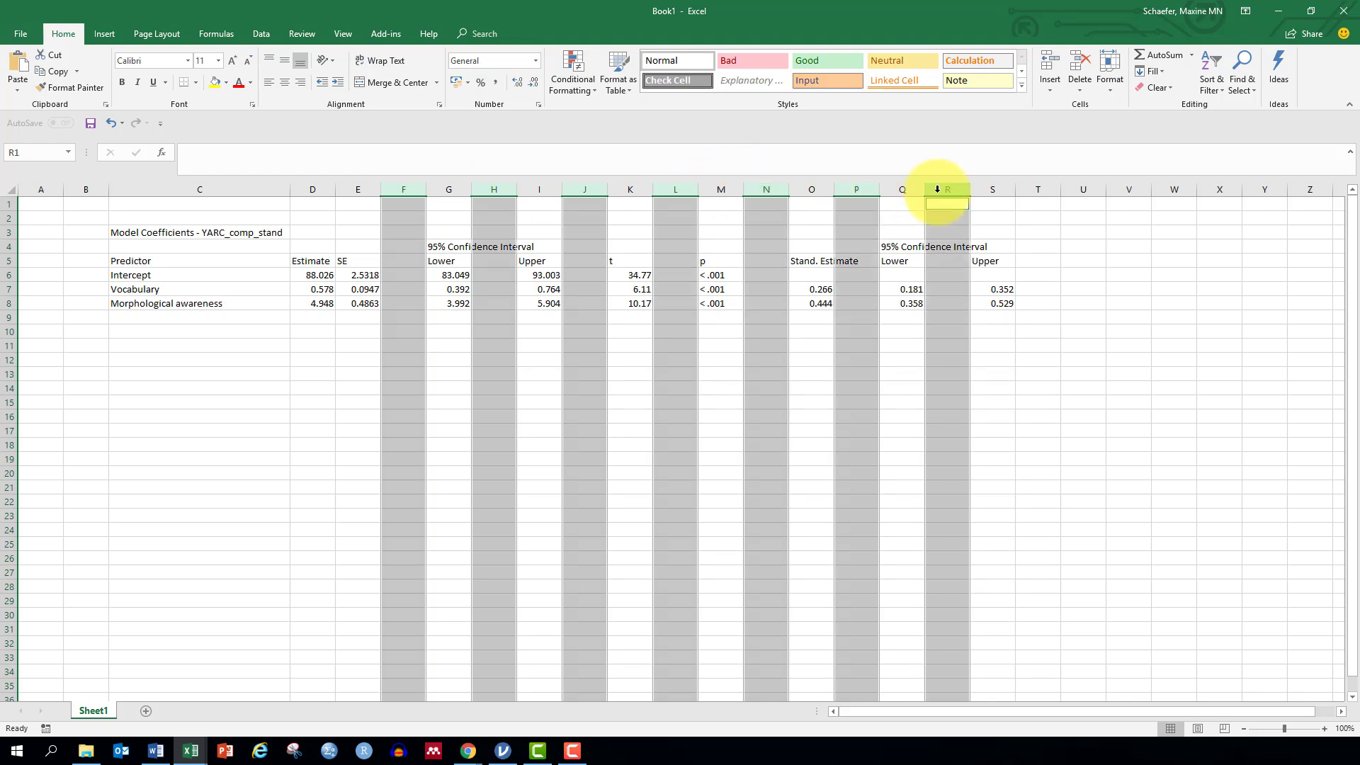
right_click(936, 192)
click(965, 308)
click(494, 430)
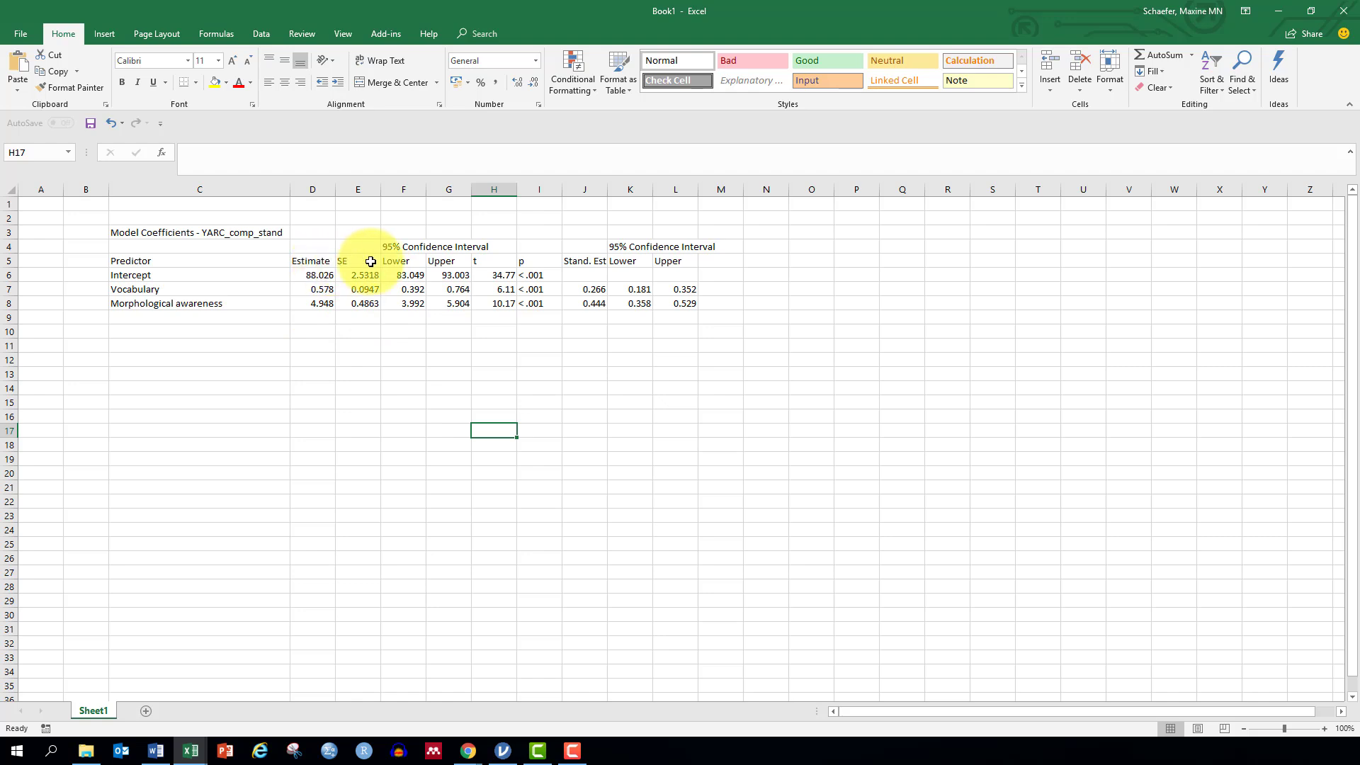
- Move the t and p columns after Upper and delete the emptied columns F and G
click(404, 188)
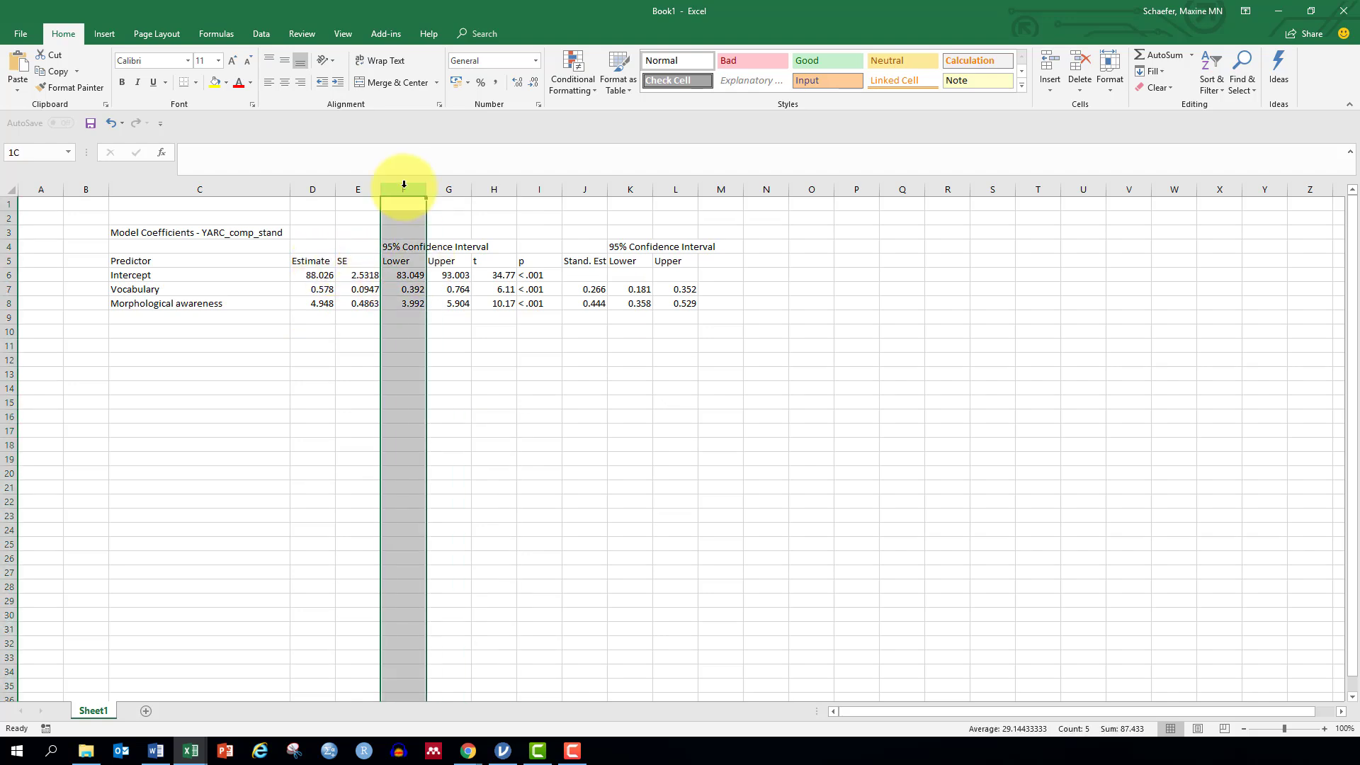
drag(404, 184, 447, 188)
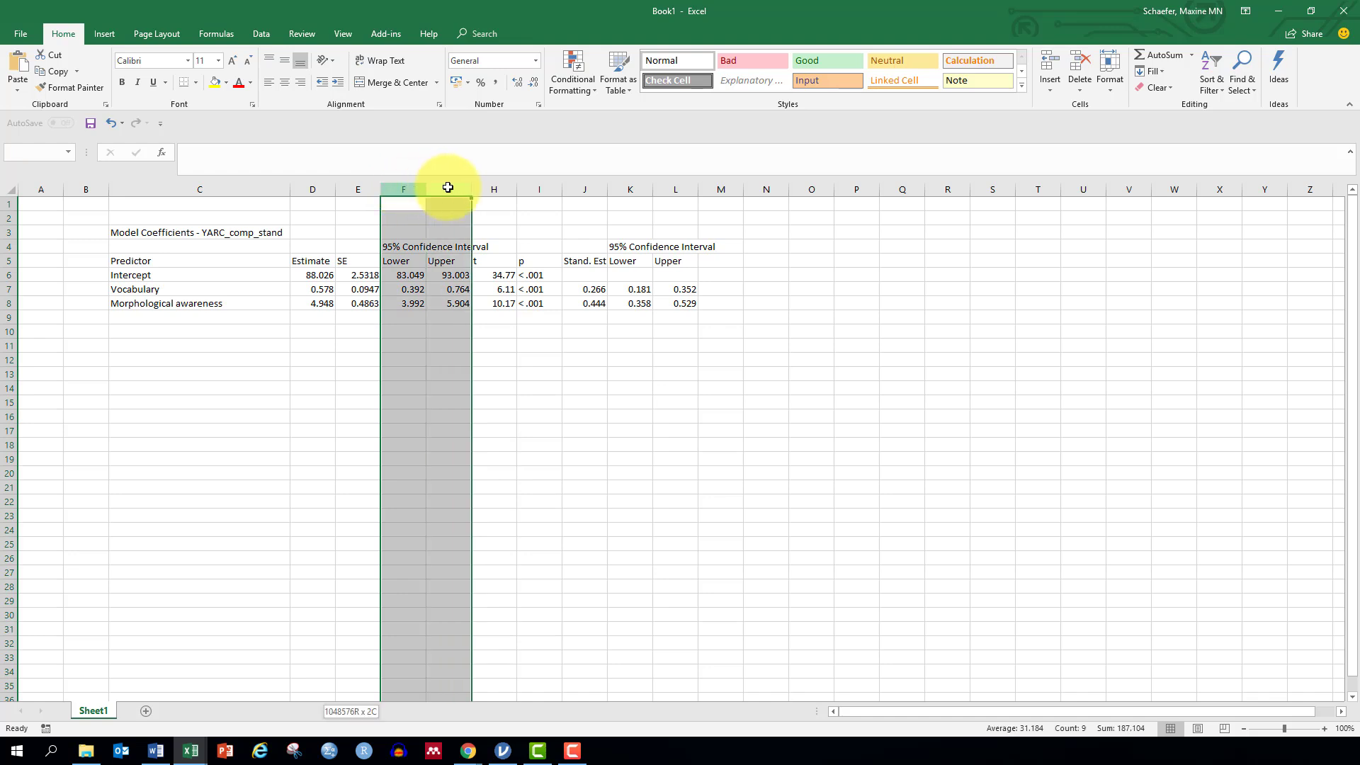
right_click(449, 182)
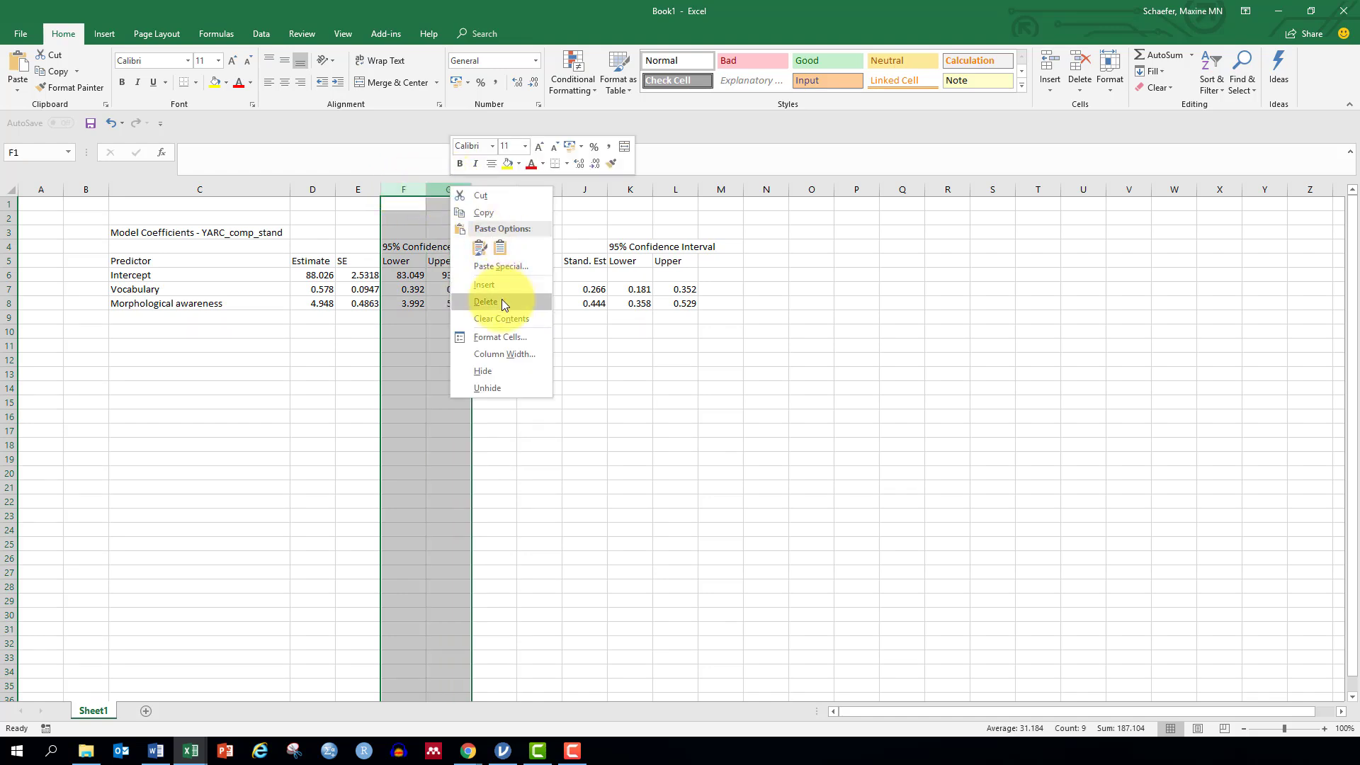
key(Escape)
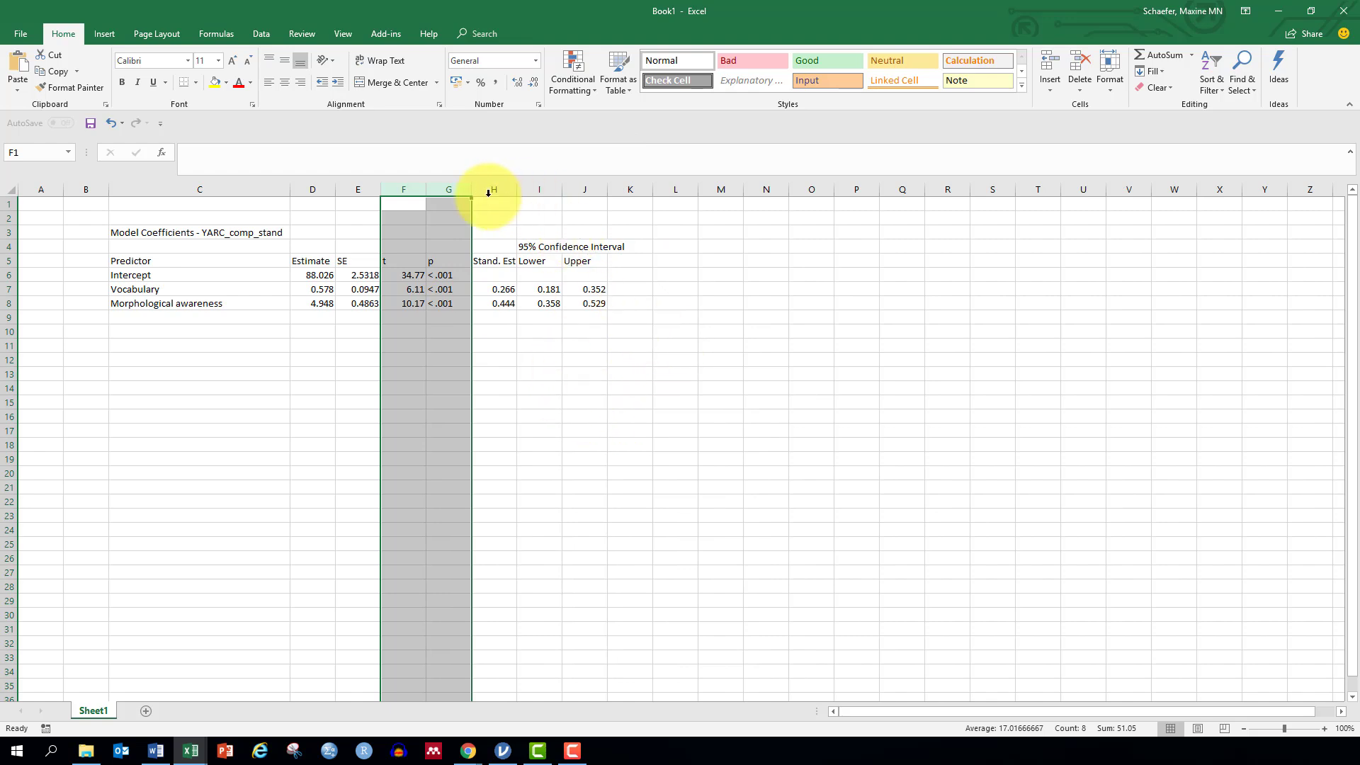
drag(417, 189, 622, 189)
drag(395, 189, 446, 188)
right_click(446, 188)
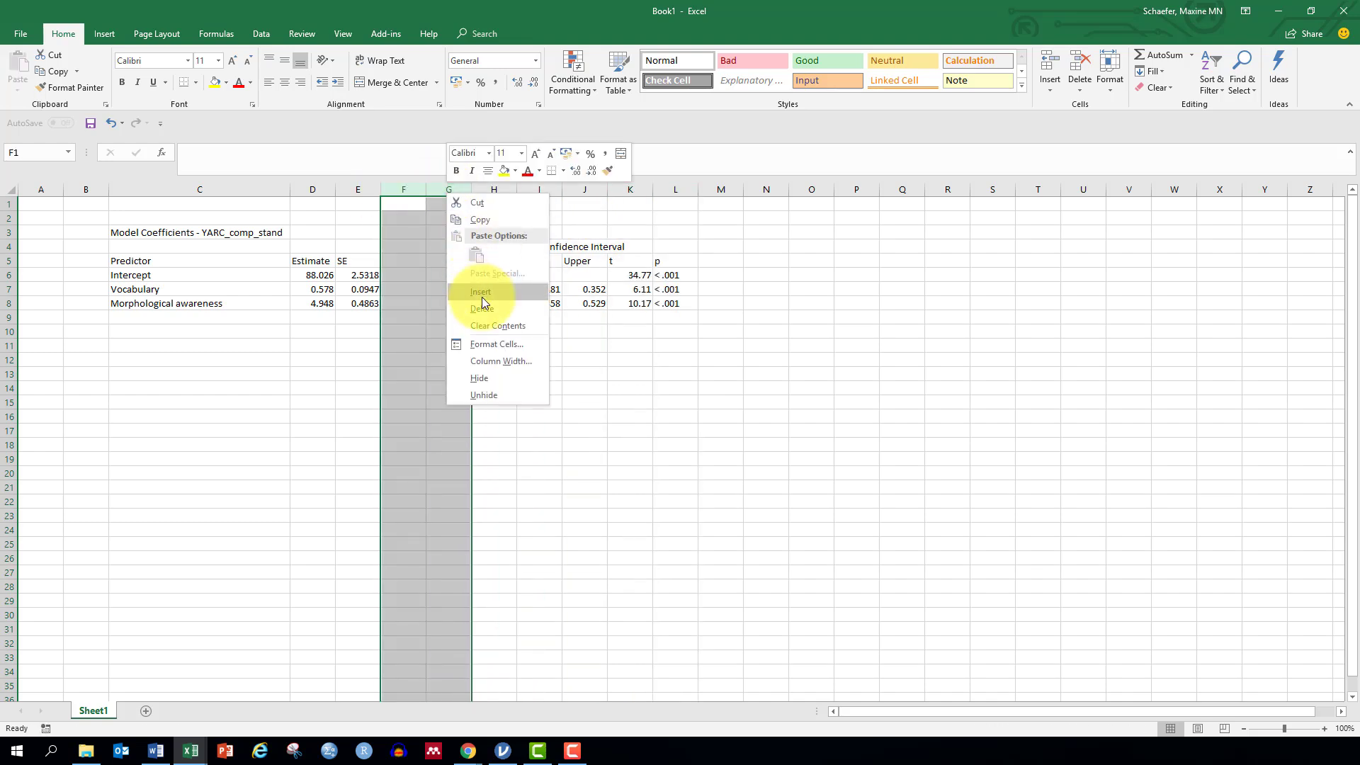
click(486, 317)
click(551, 345)
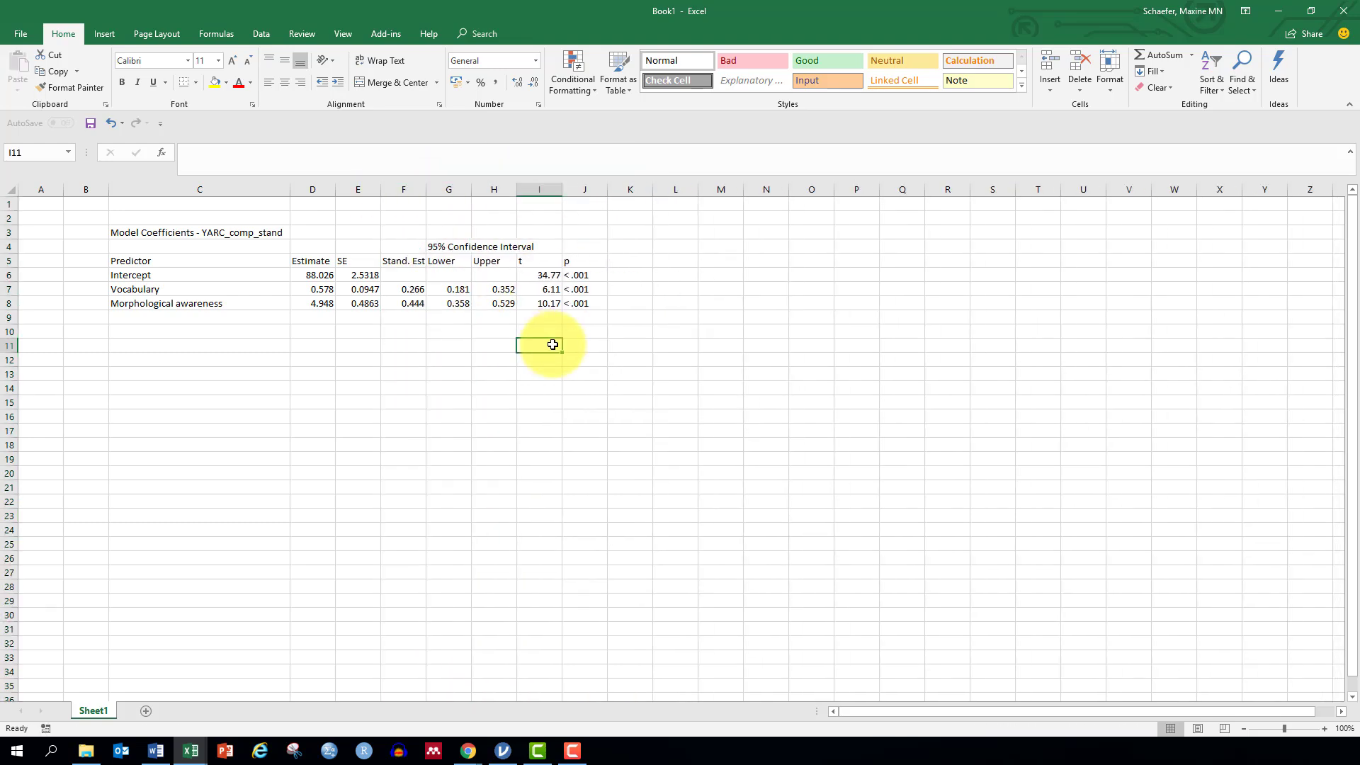
- Clear the Model Coefficients title from C3 and AutoFit column F for Stand. Estimate
click(134, 229)
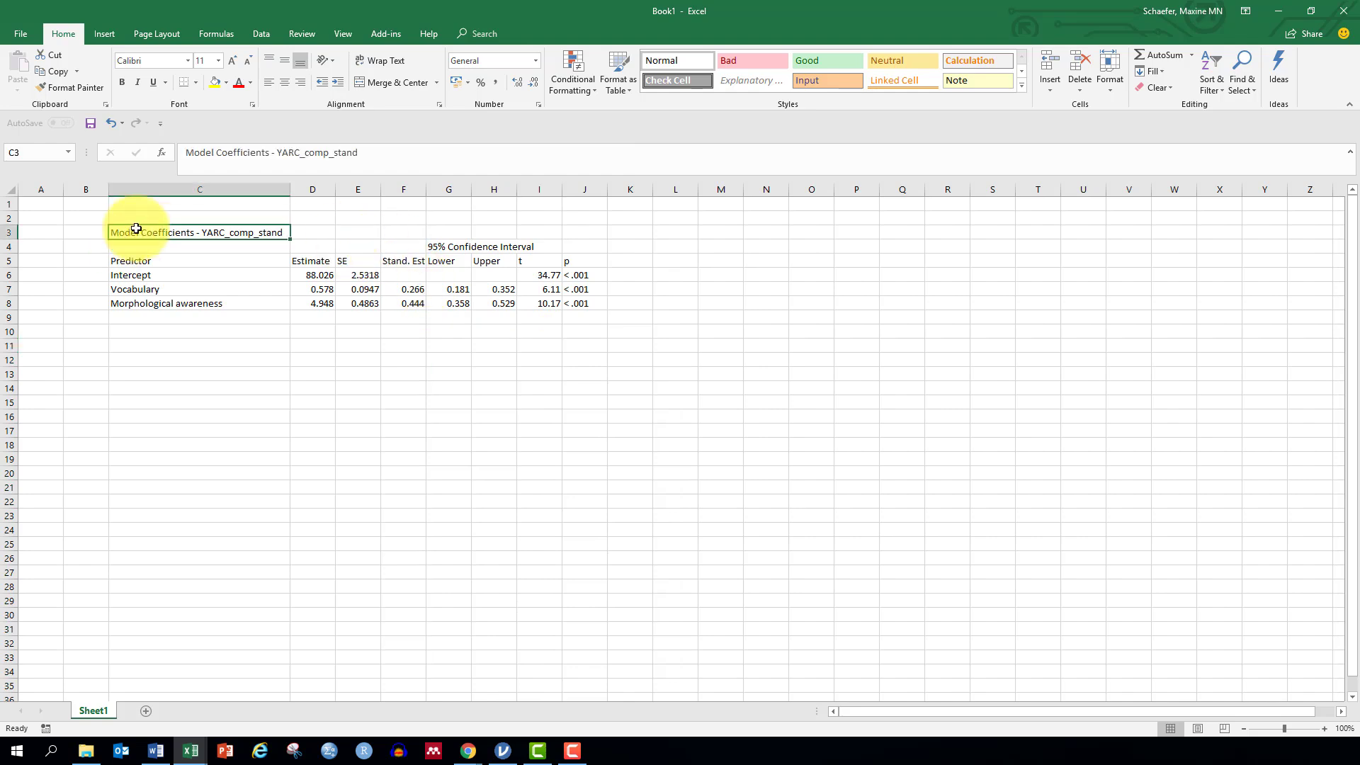
key(Delete)
click(410, 263)
double_click(425, 189)
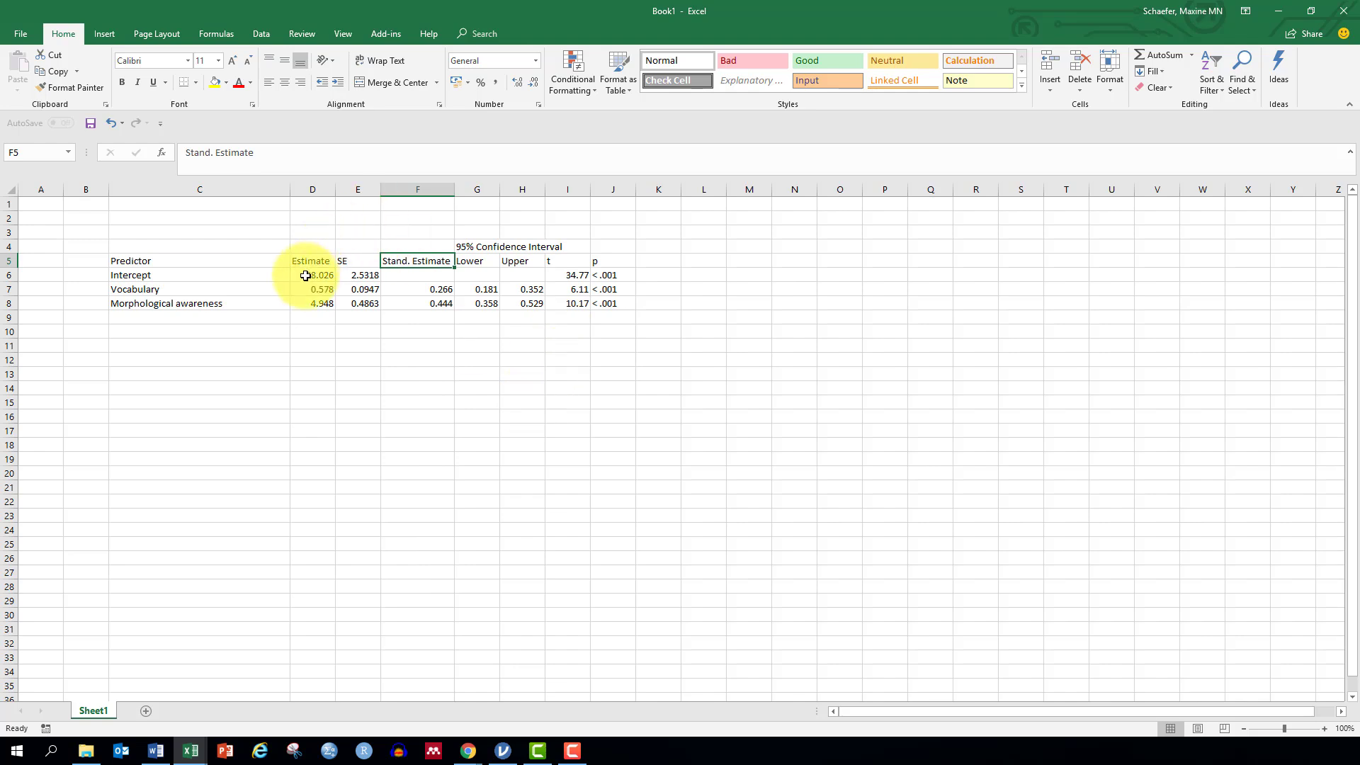
- AutoFit column D and add rules beneath the header row and above row 4
double_click(335, 189)
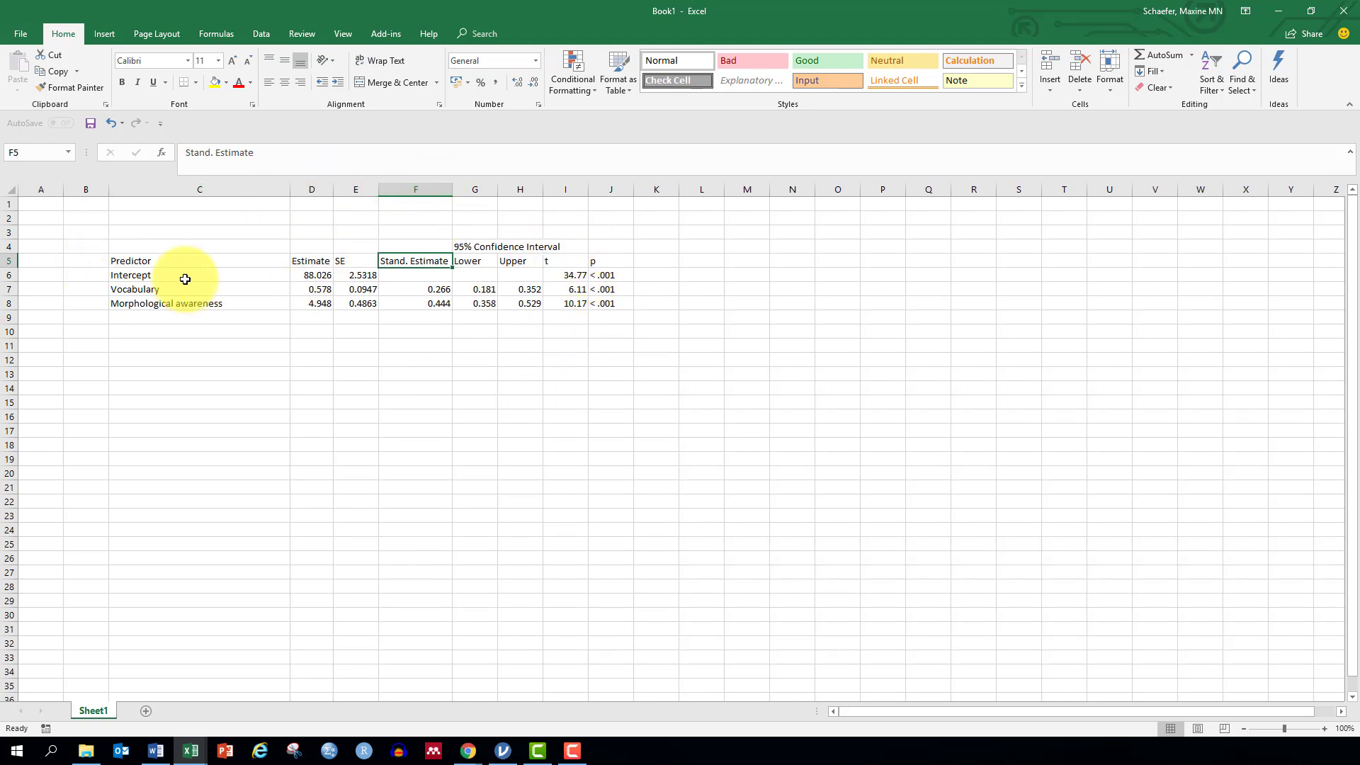
drag(137, 261, 600, 261)
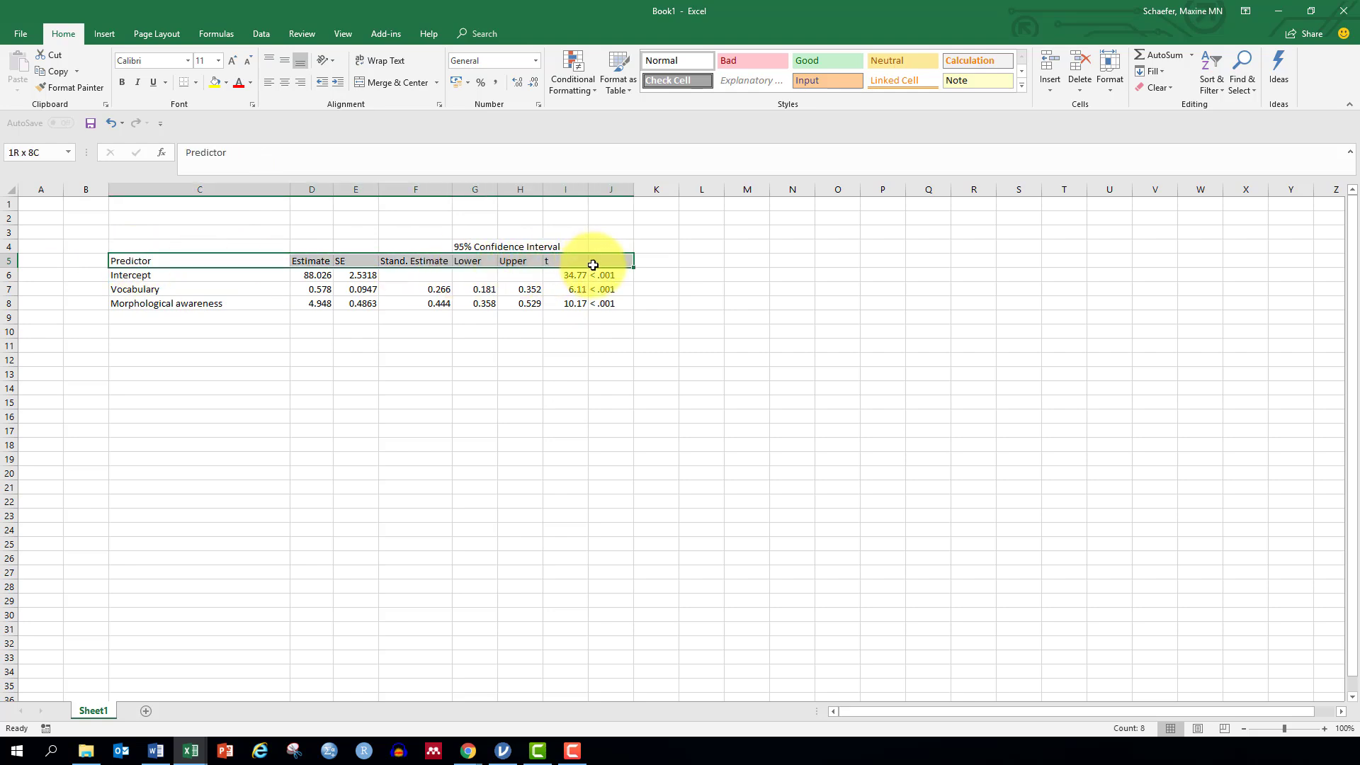
click(185, 83)
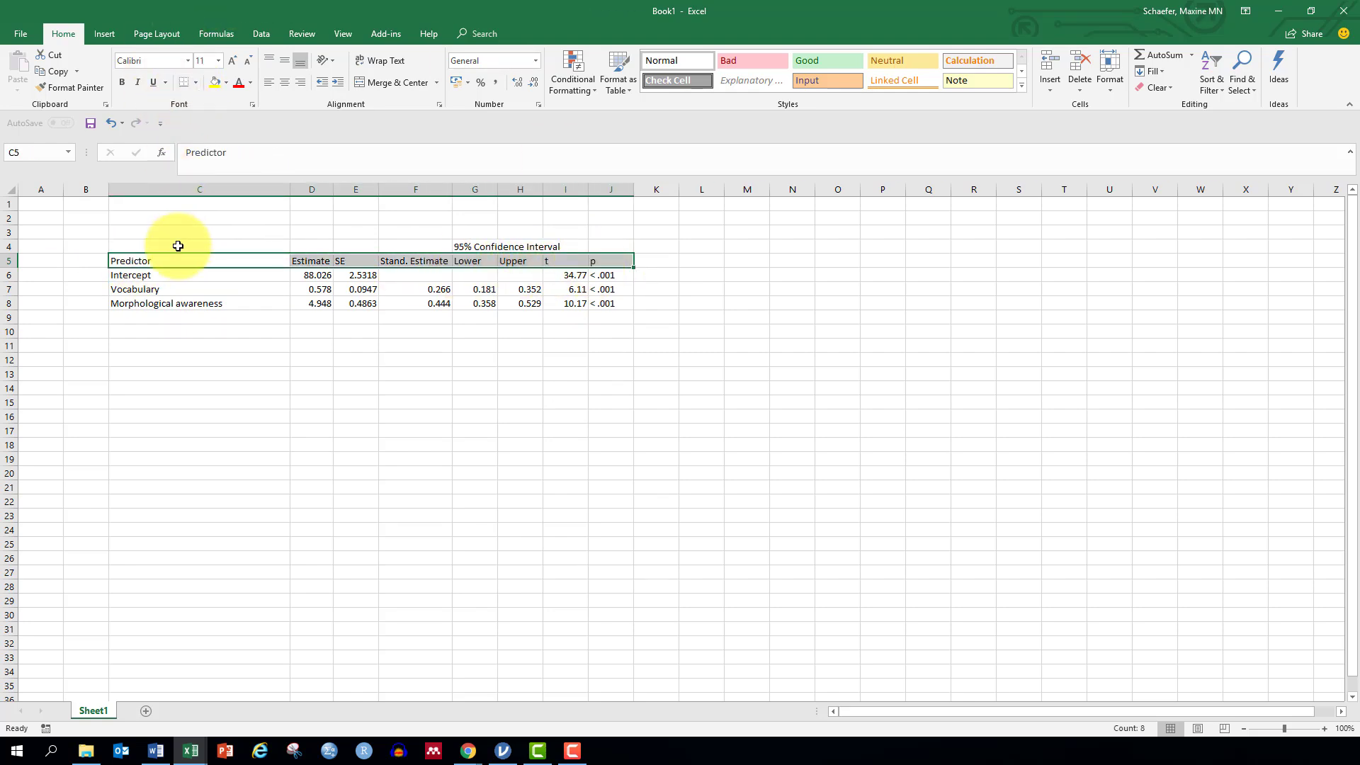
drag(176, 247, 603, 247)
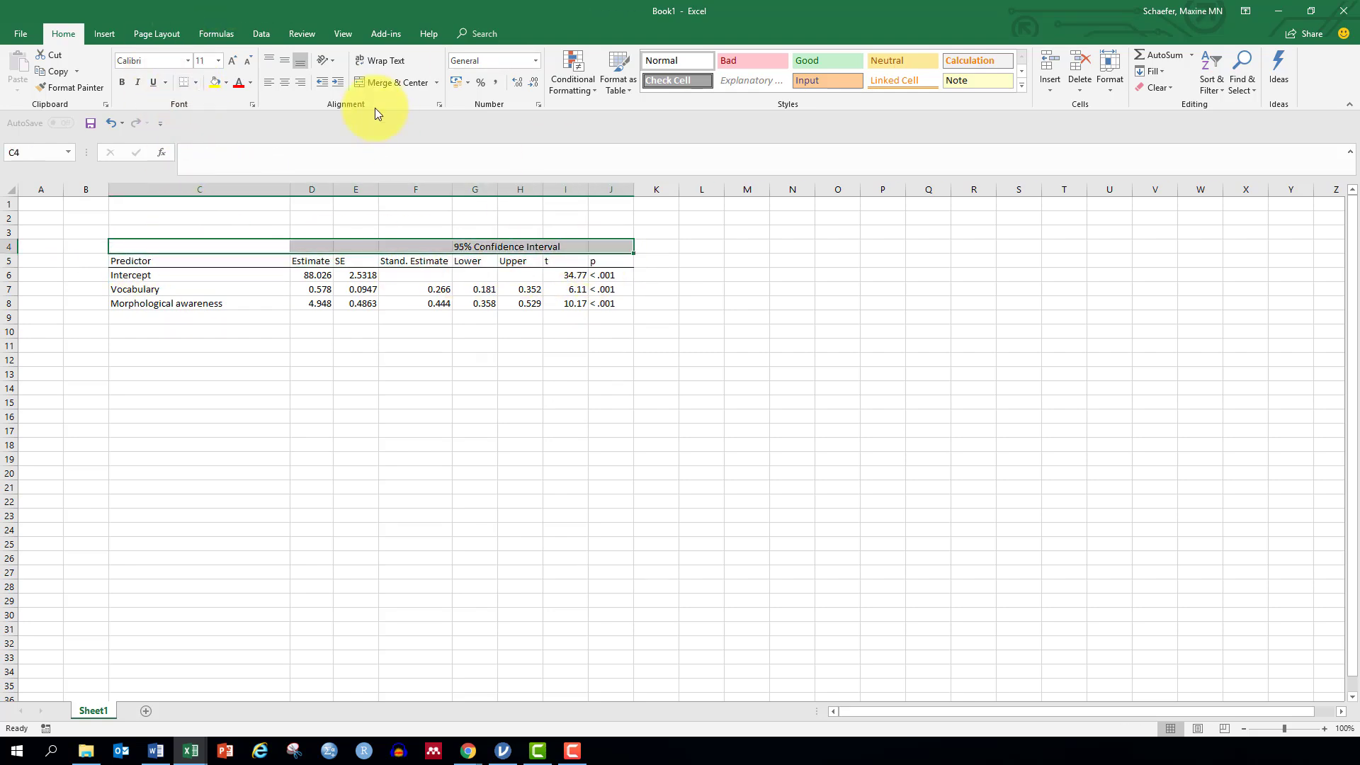
click(196, 82)
click(219, 132)
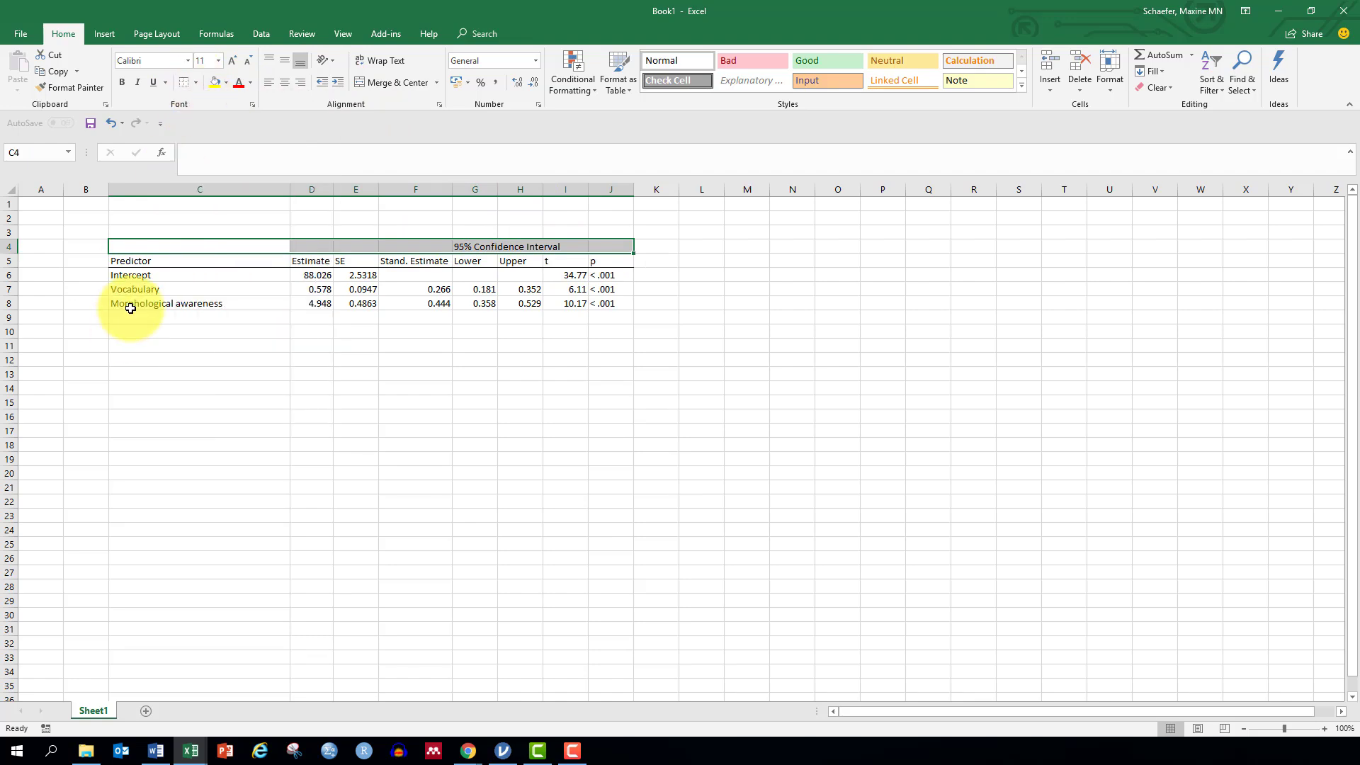
- Add a bottom rule under the Morphological awareness row and copy the table C4:J8
drag(127, 303, 188, 303)
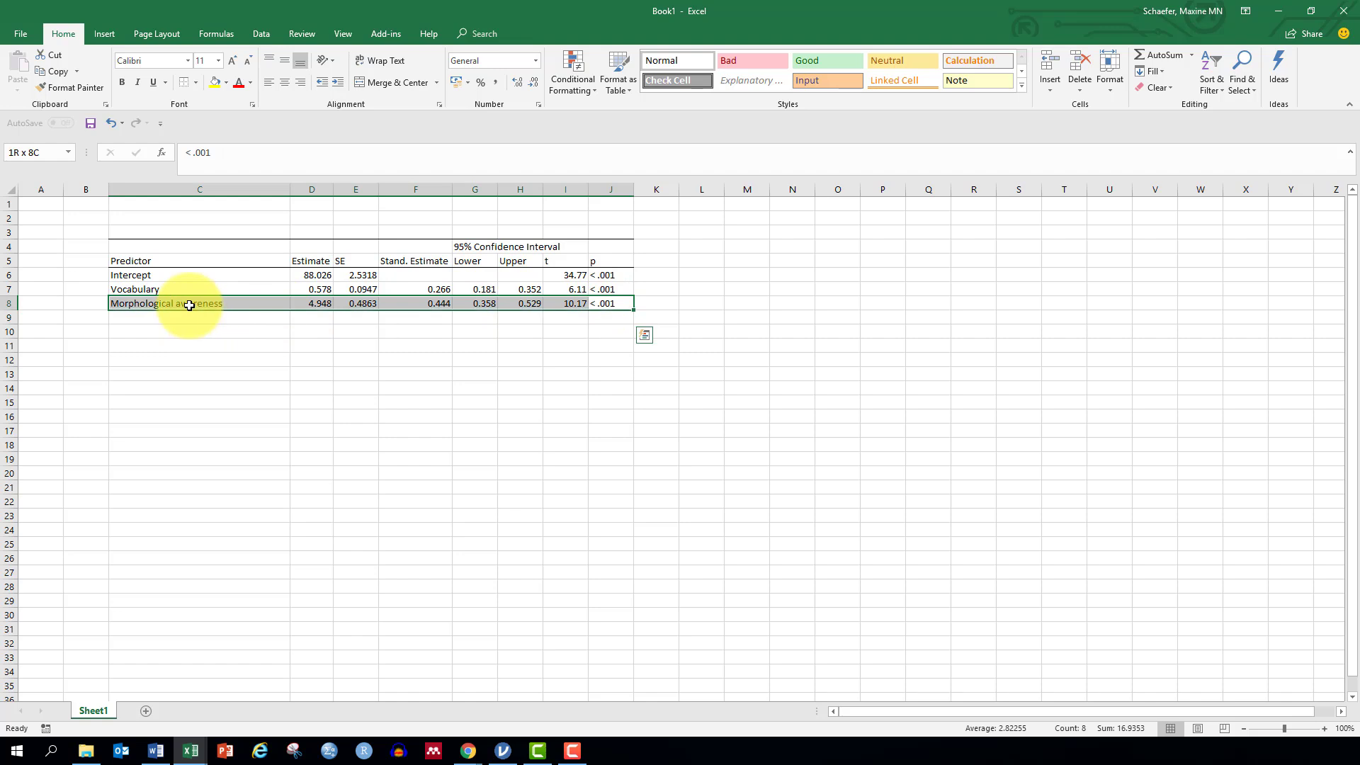
click(197, 83)
click(224, 117)
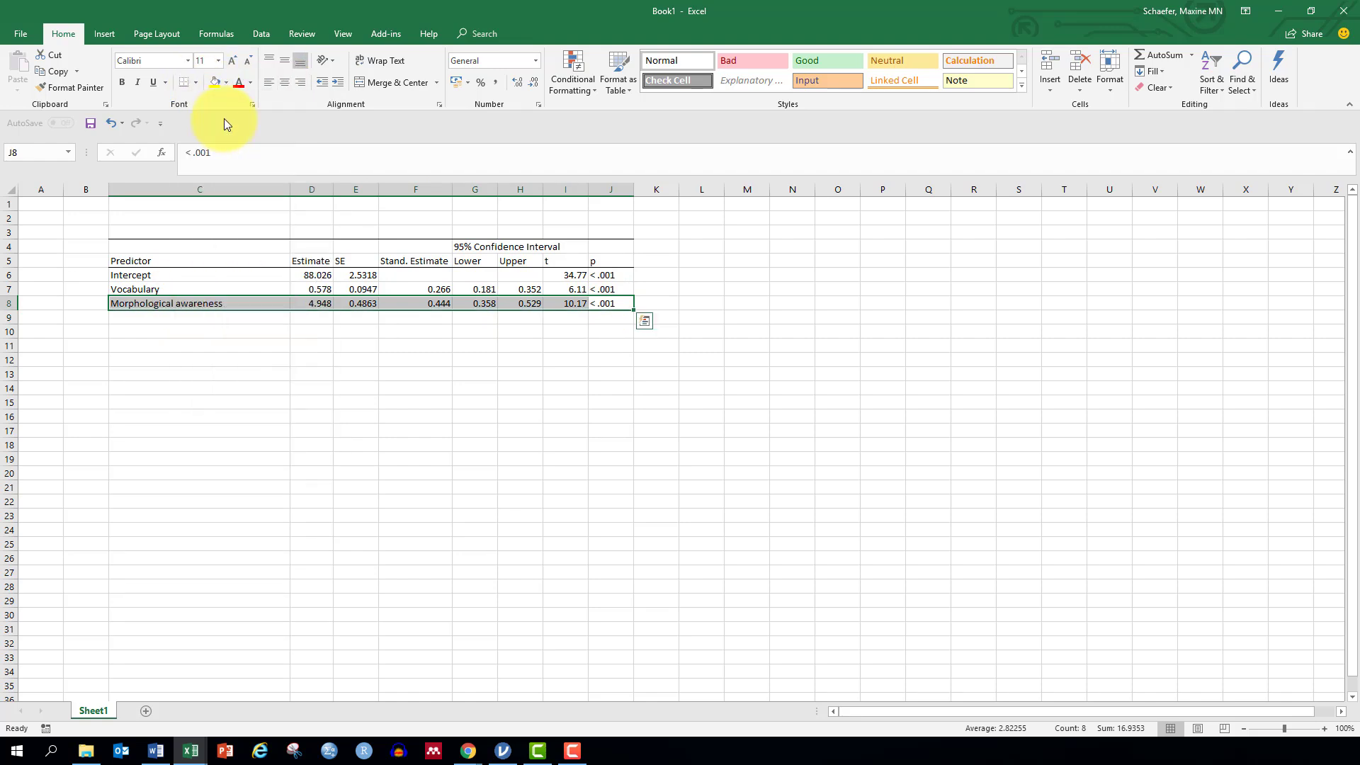
click(356, 373)
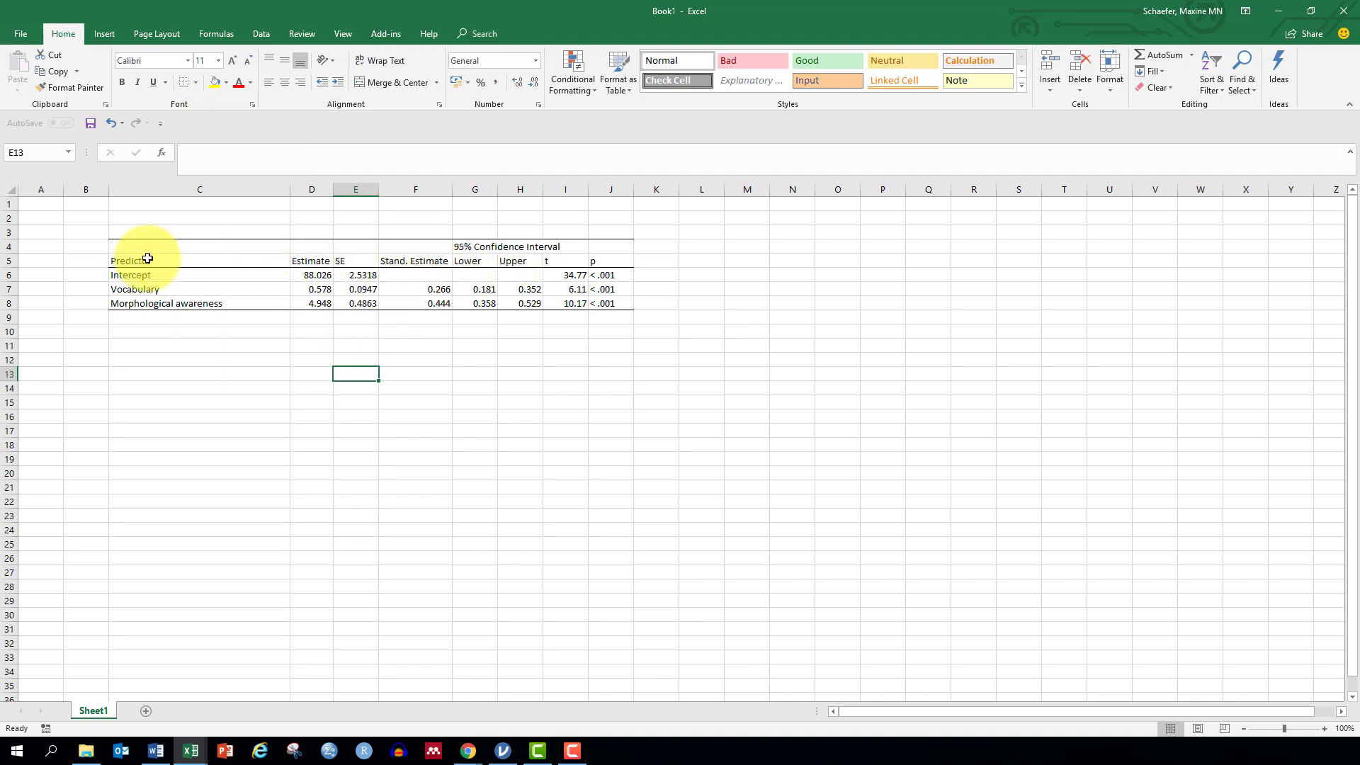
drag(140, 252, 601, 297)
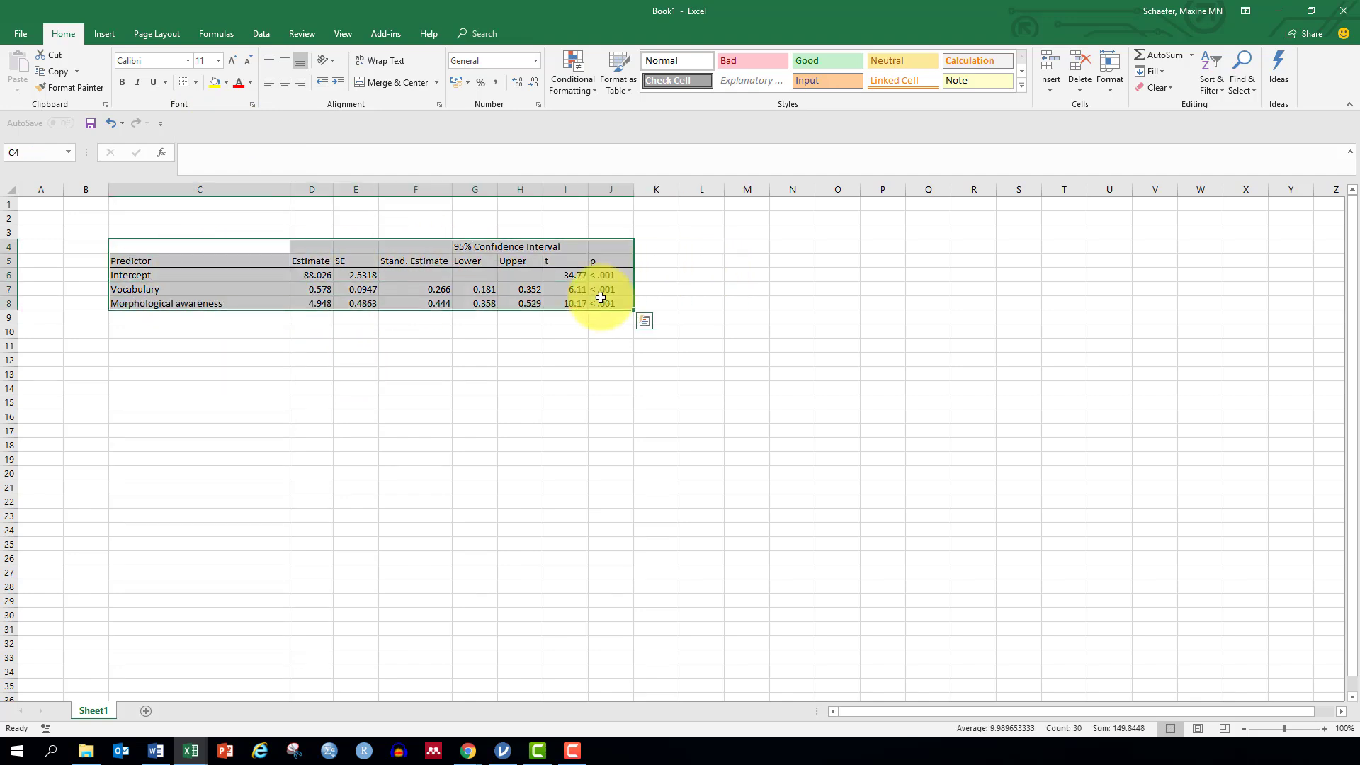
key(ctrl+c)
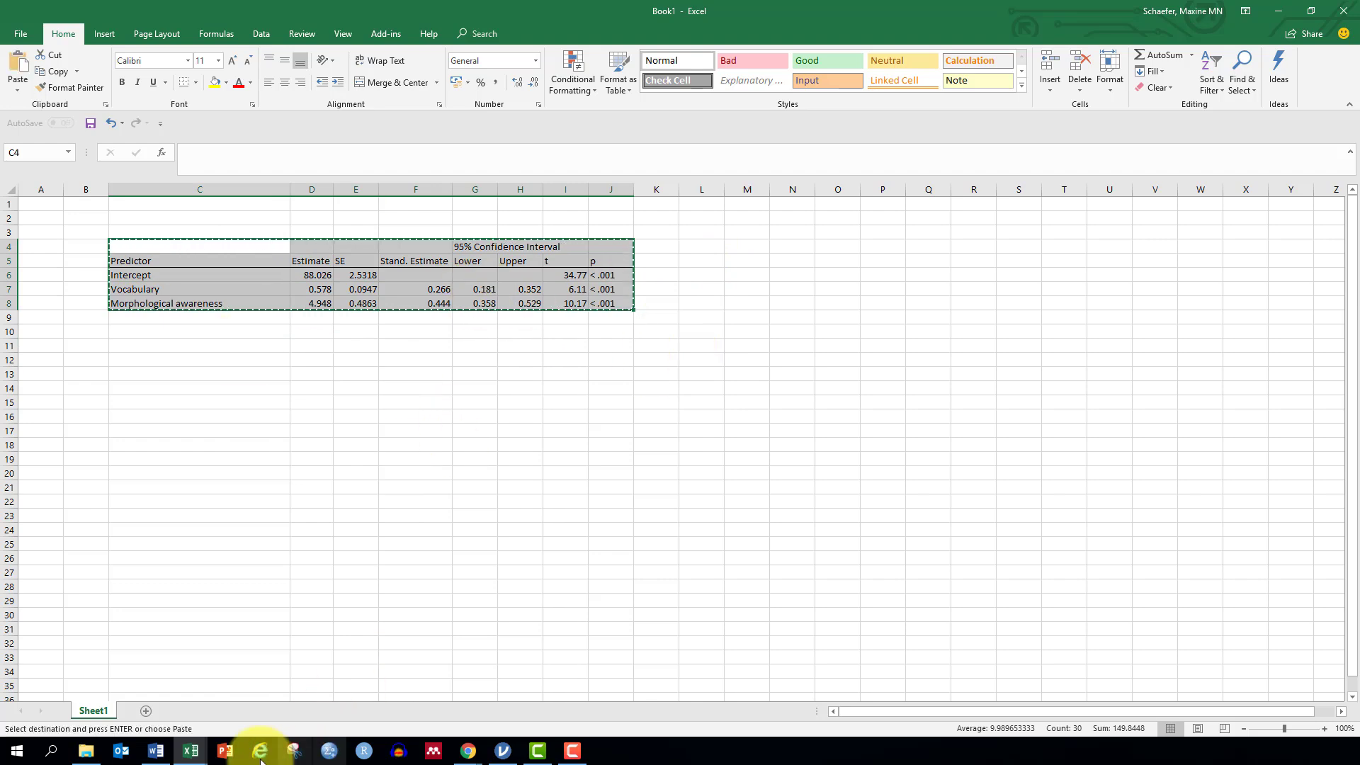
- Paste the Excel table into the maximized Word document keeping source formatting, widening the Estimate column
click(155, 752)
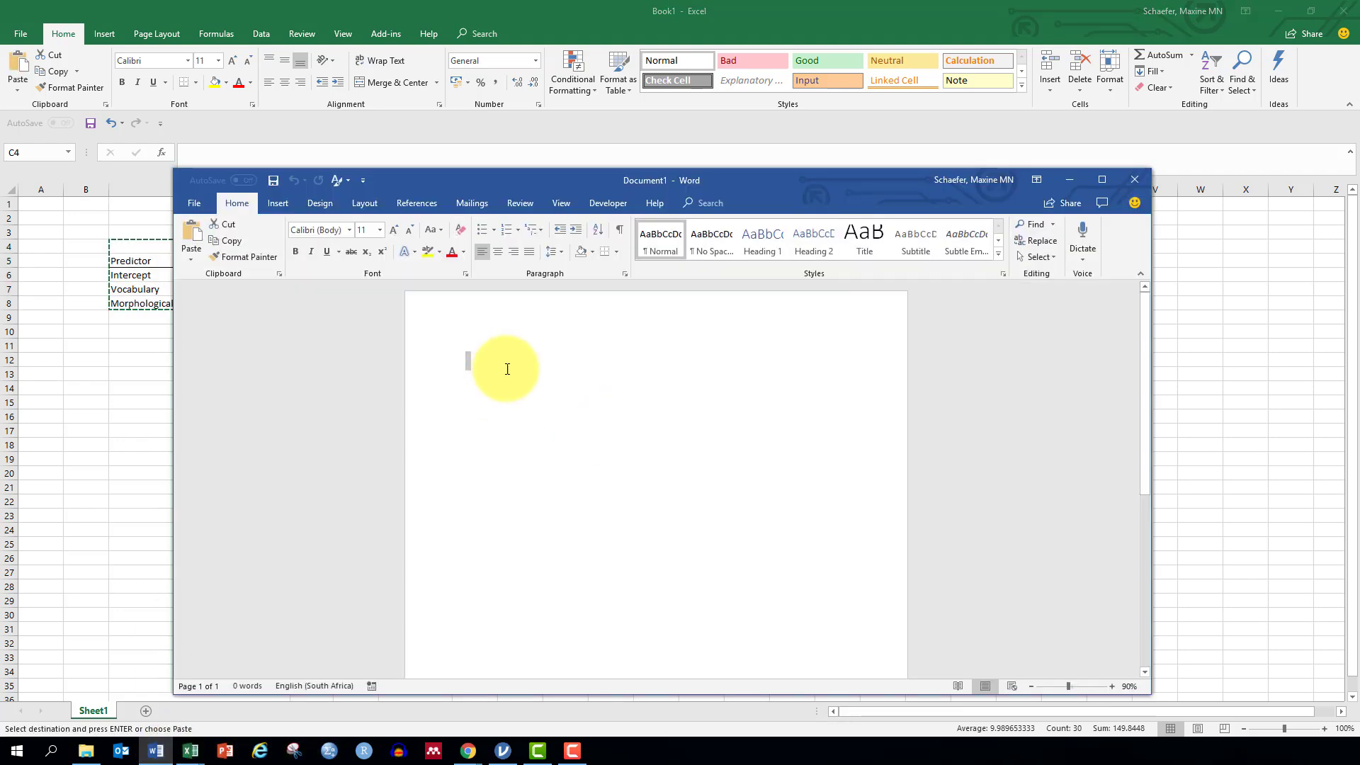
click(1101, 179)
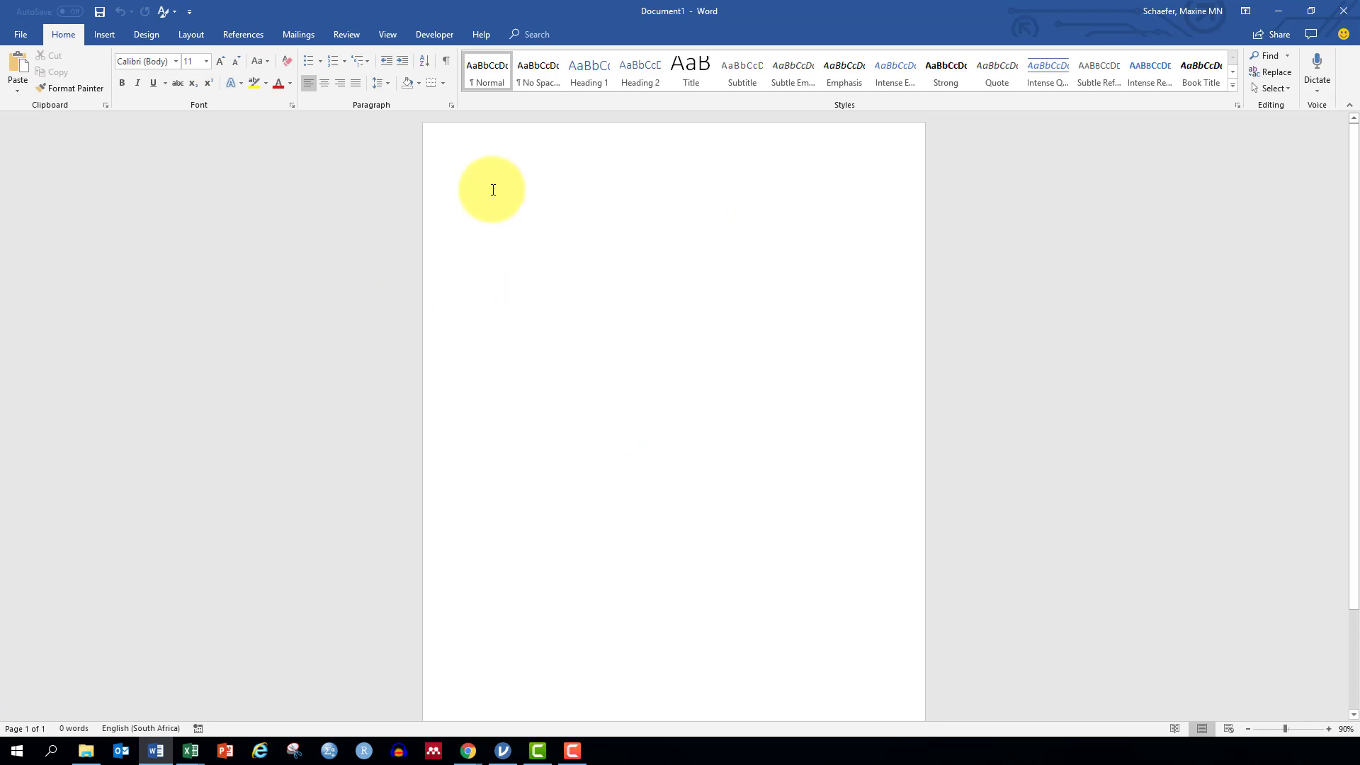
right_click(493, 190)
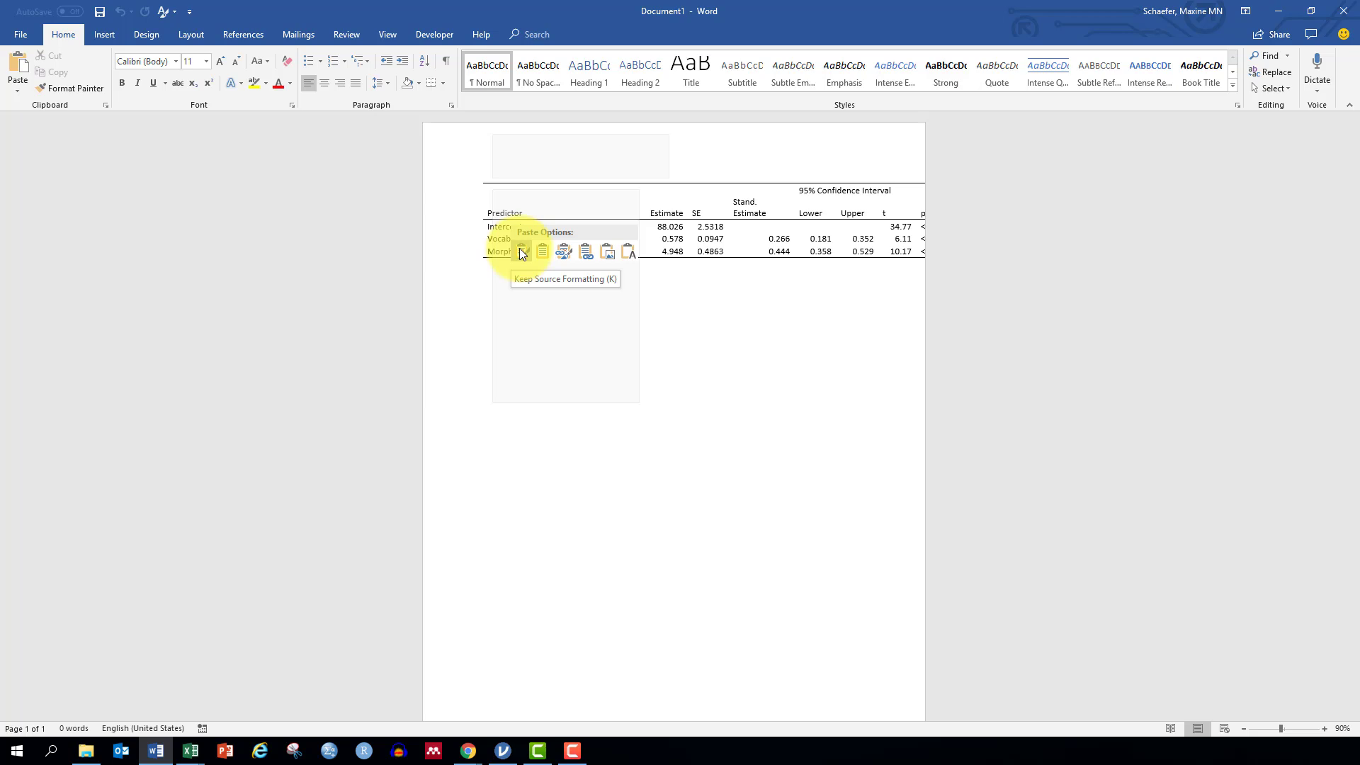
click(541, 251)
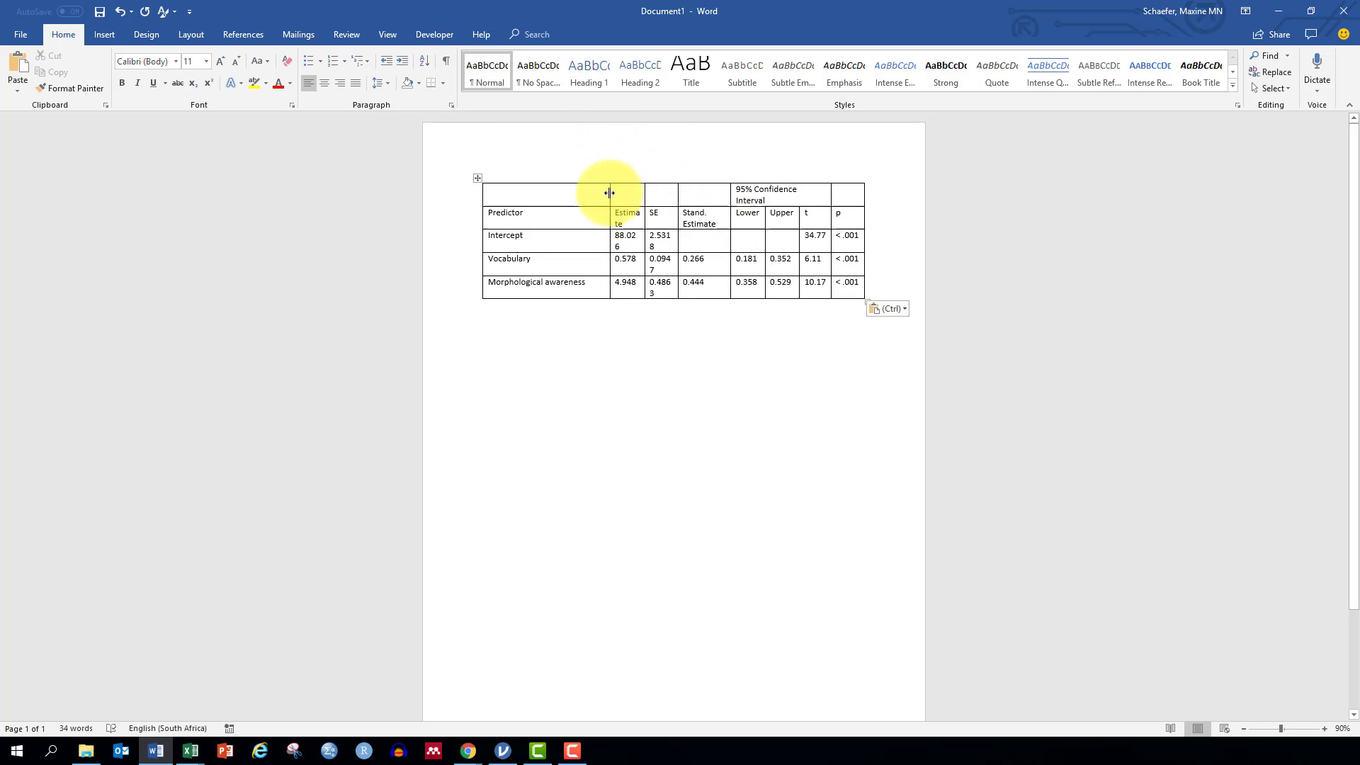
drag(609, 193, 590, 192)
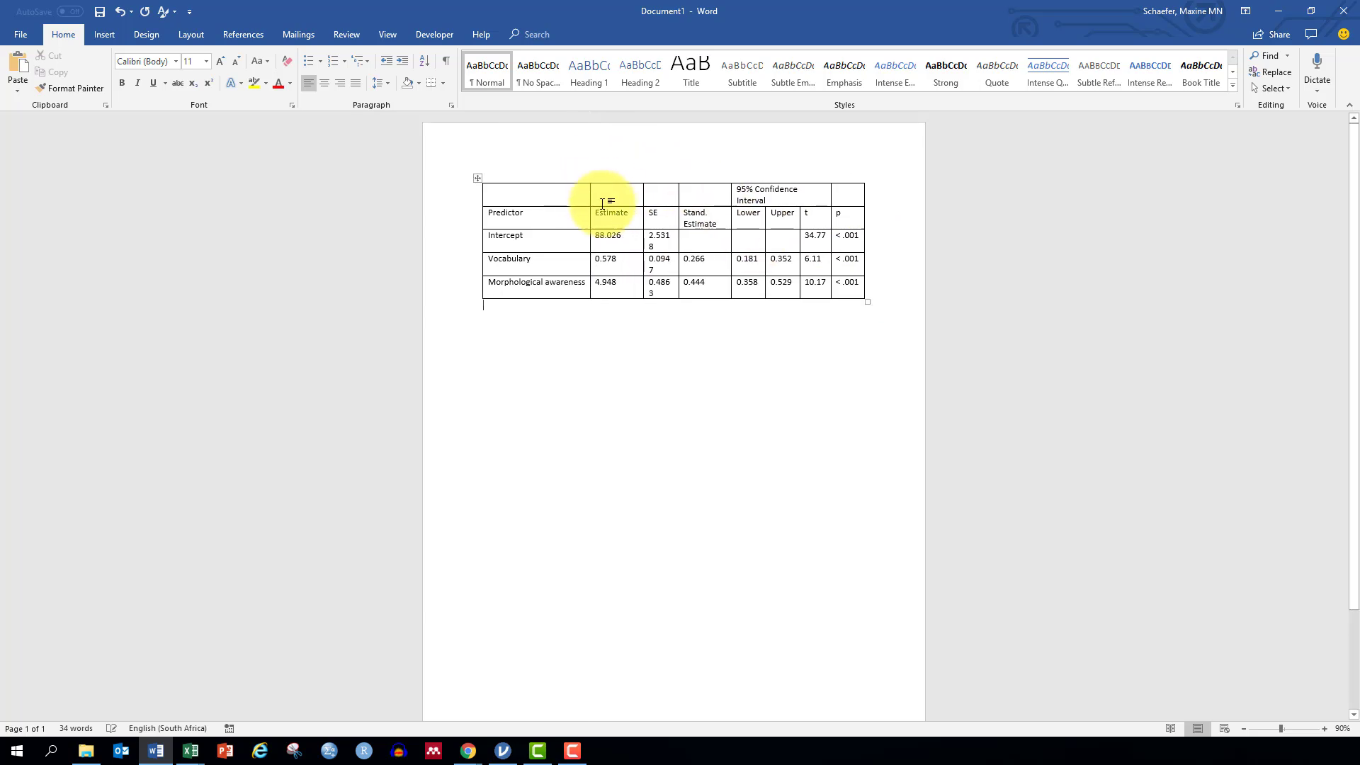
click(610, 213)
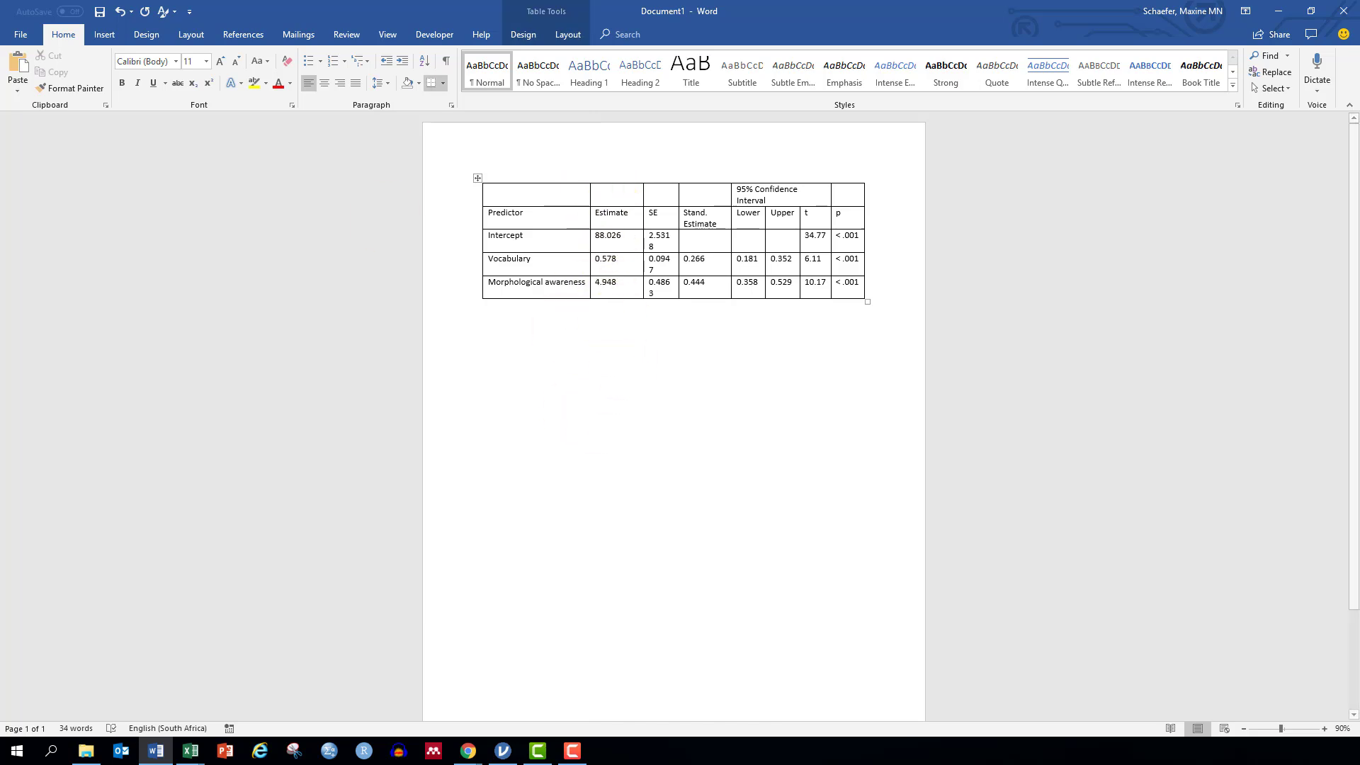
- Copy the β from "(β = .27)" in the Google Docs workshop notes, then return to jamovi
click(469, 752)
click(520, 694)
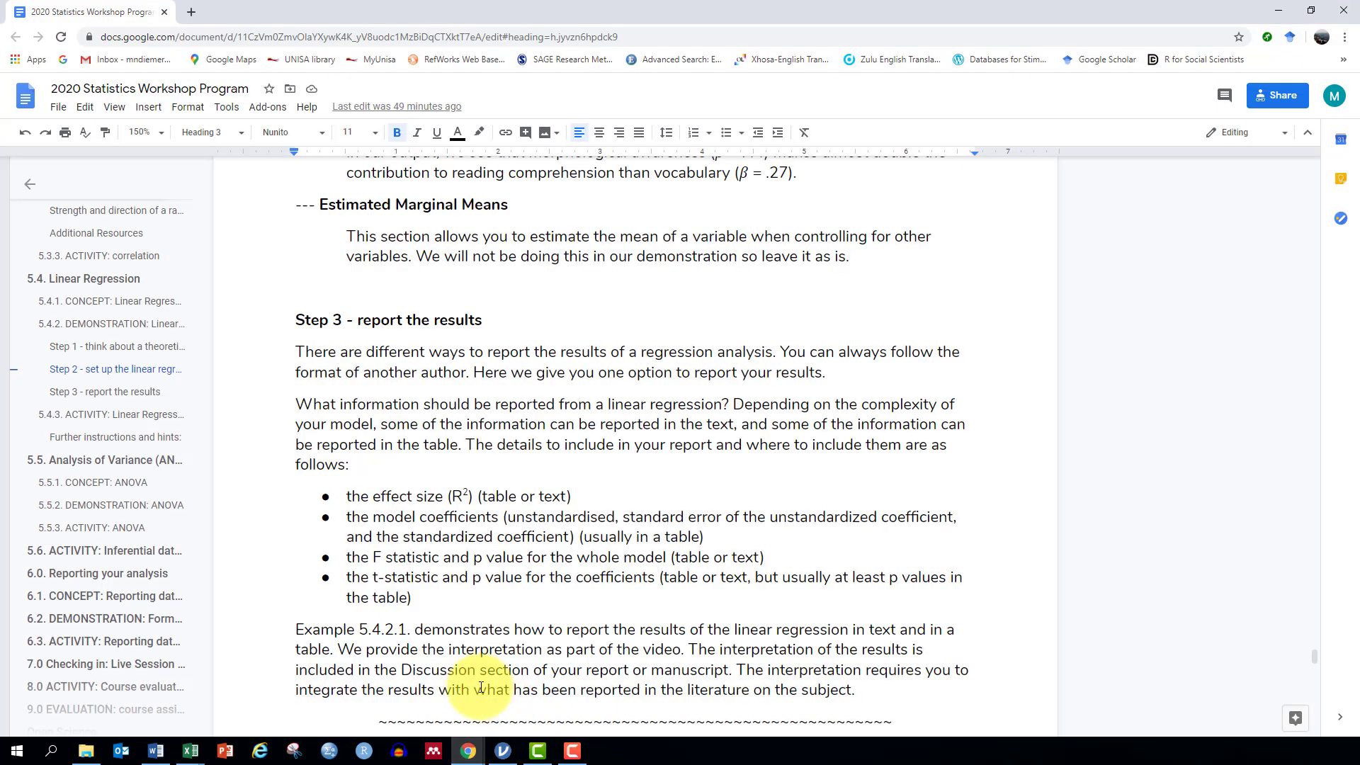
click(742, 172)
double_click(741, 172)
key(ctrl+c)
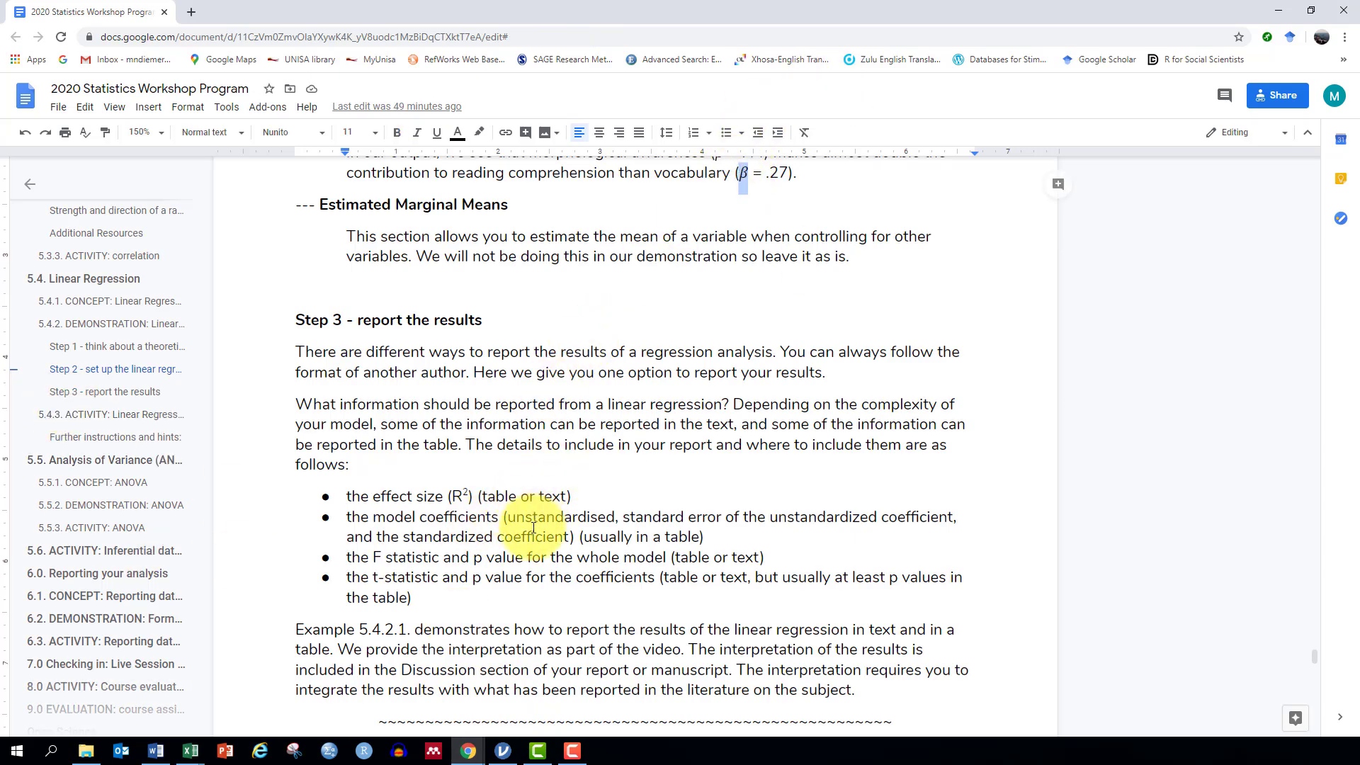
click(496, 757)
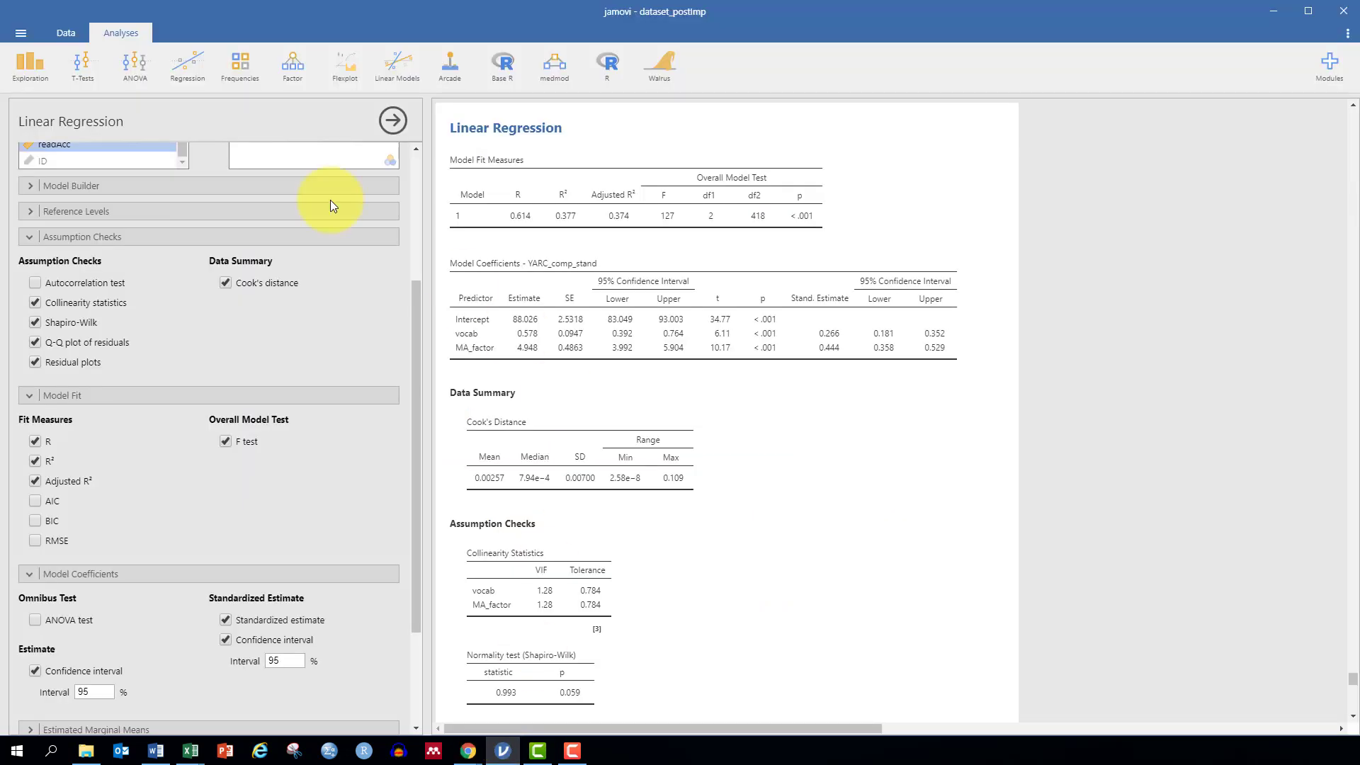
- Replace the Stand. Estimate header with the pasted β and Estimate with B
click(155, 750)
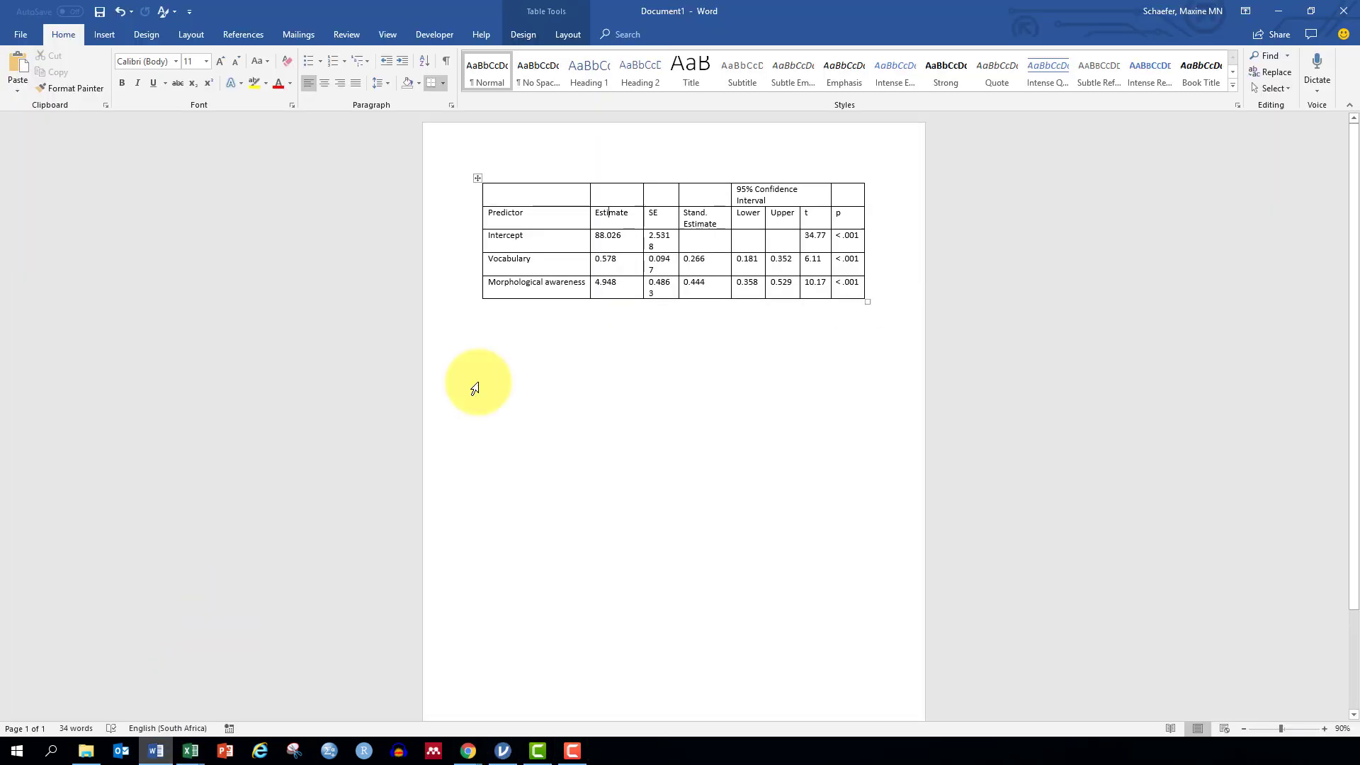
drag(717, 224, 683, 213)
key(ctrl+v)
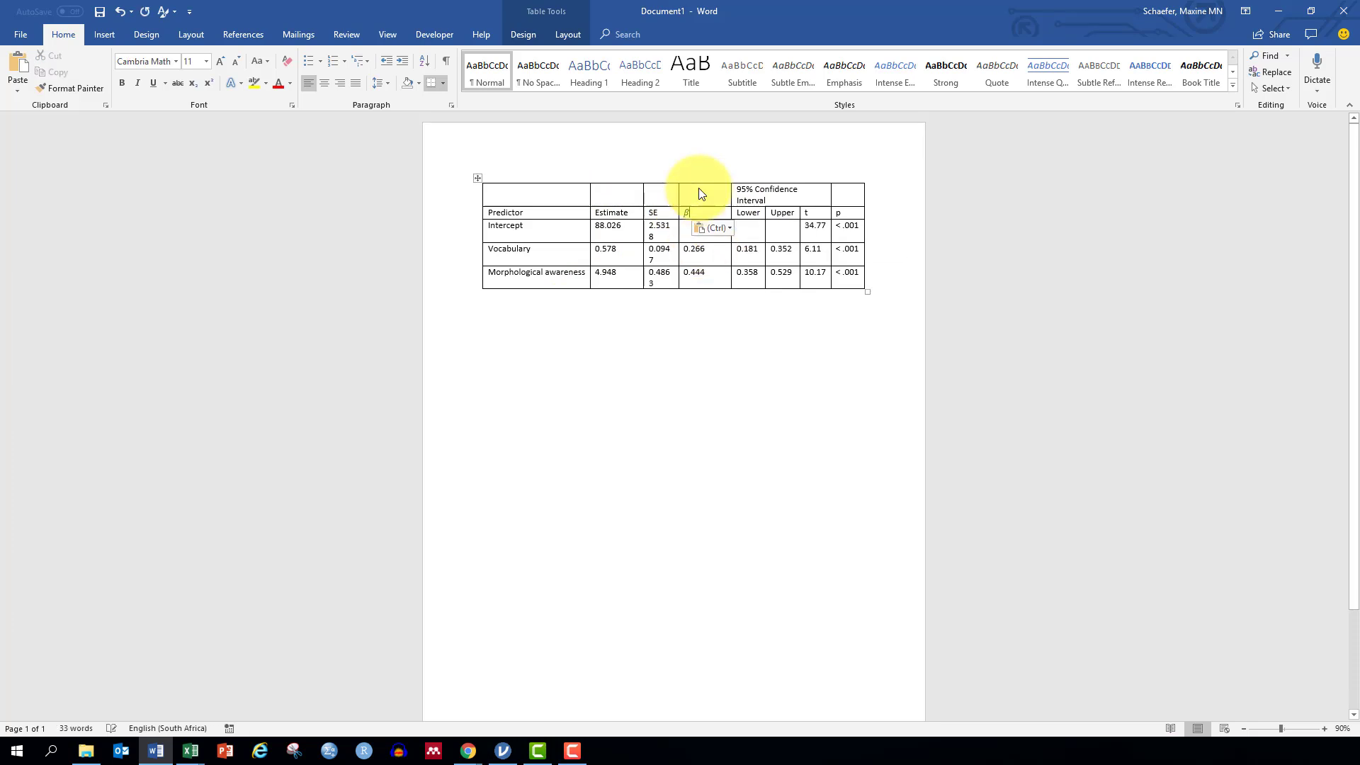
double_click(609, 212)
text(B)
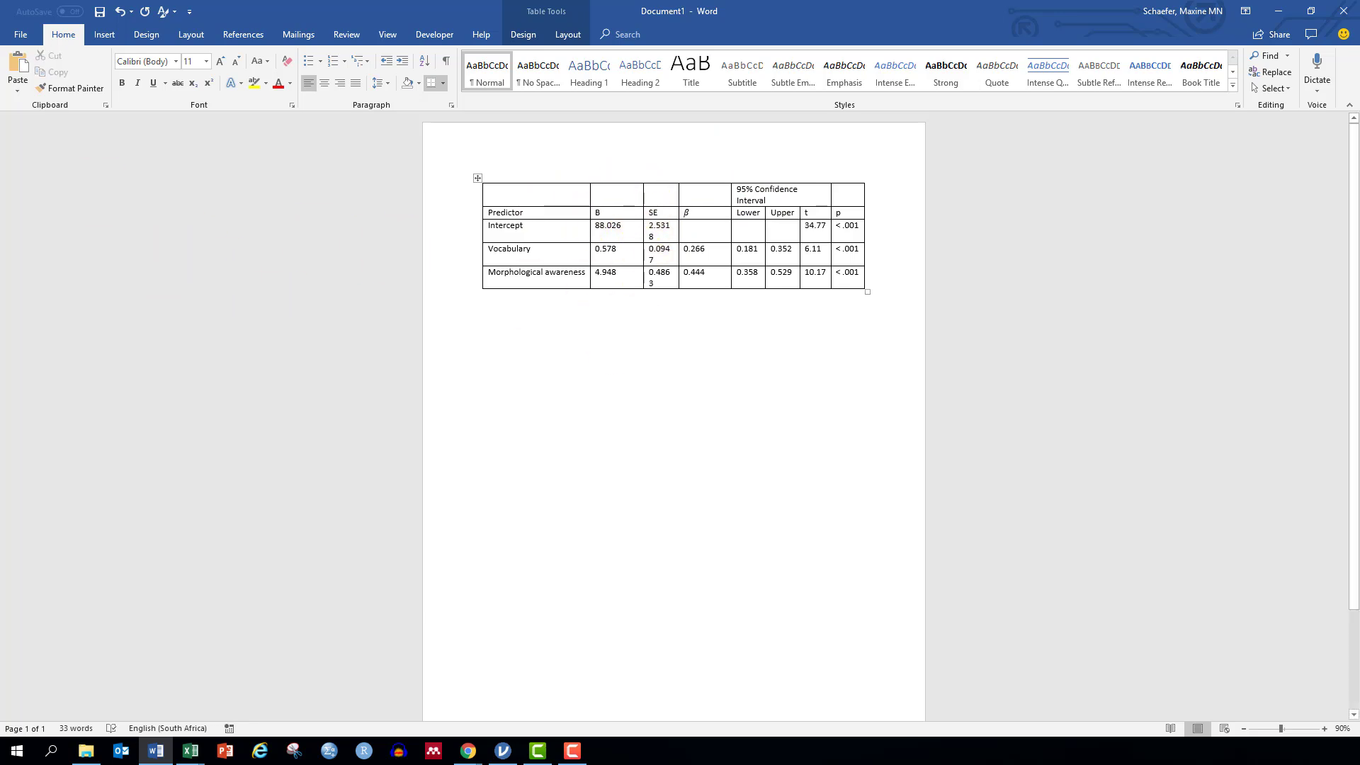
key(alt+Tab)
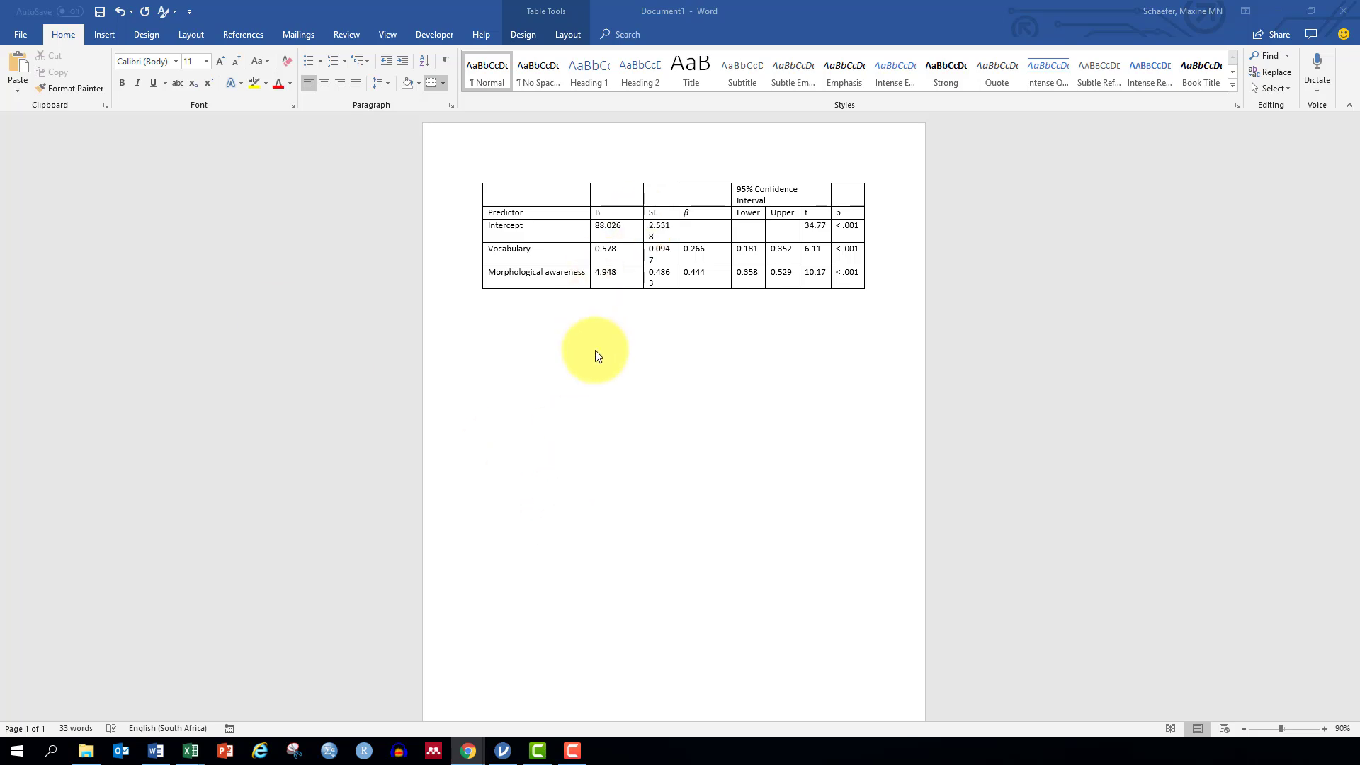
- Remove all table borders, then add rules above and below the two header rows
click(473, 180)
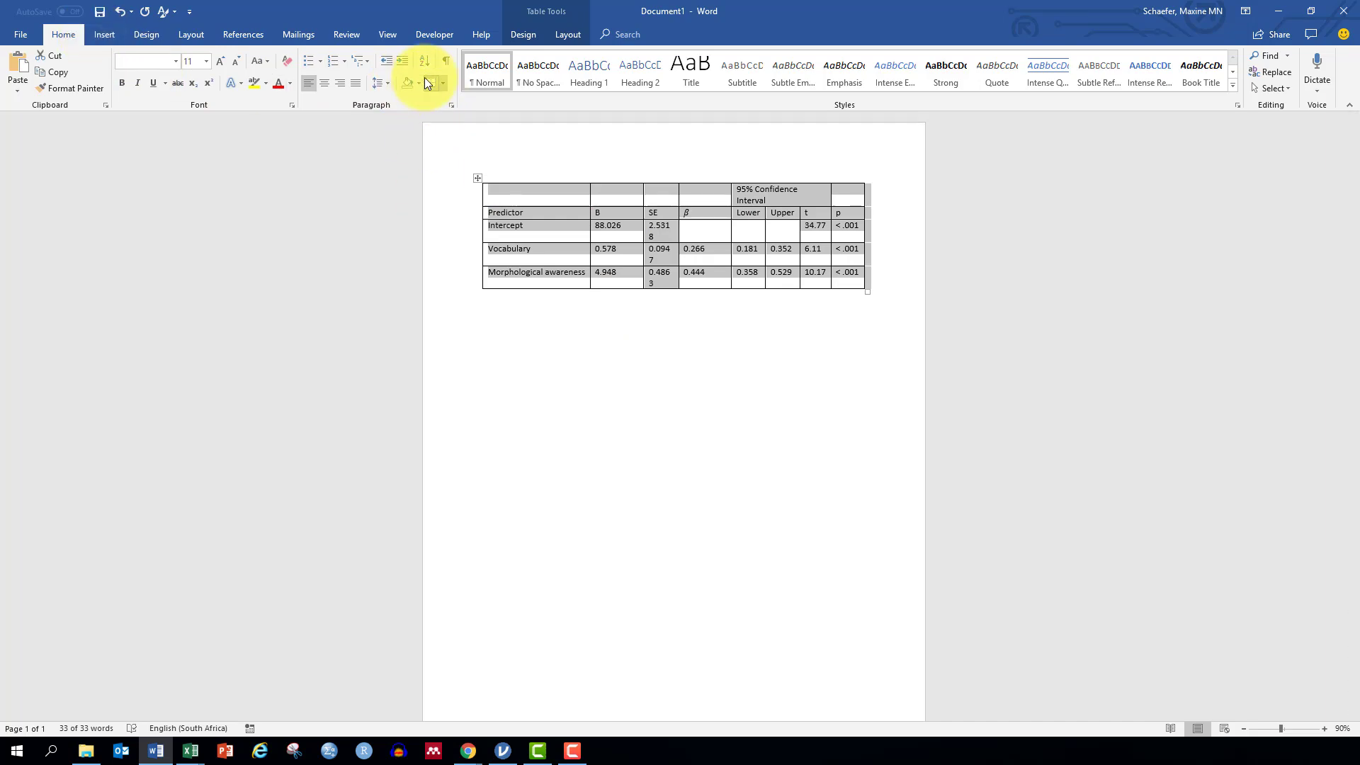
click(441, 82)
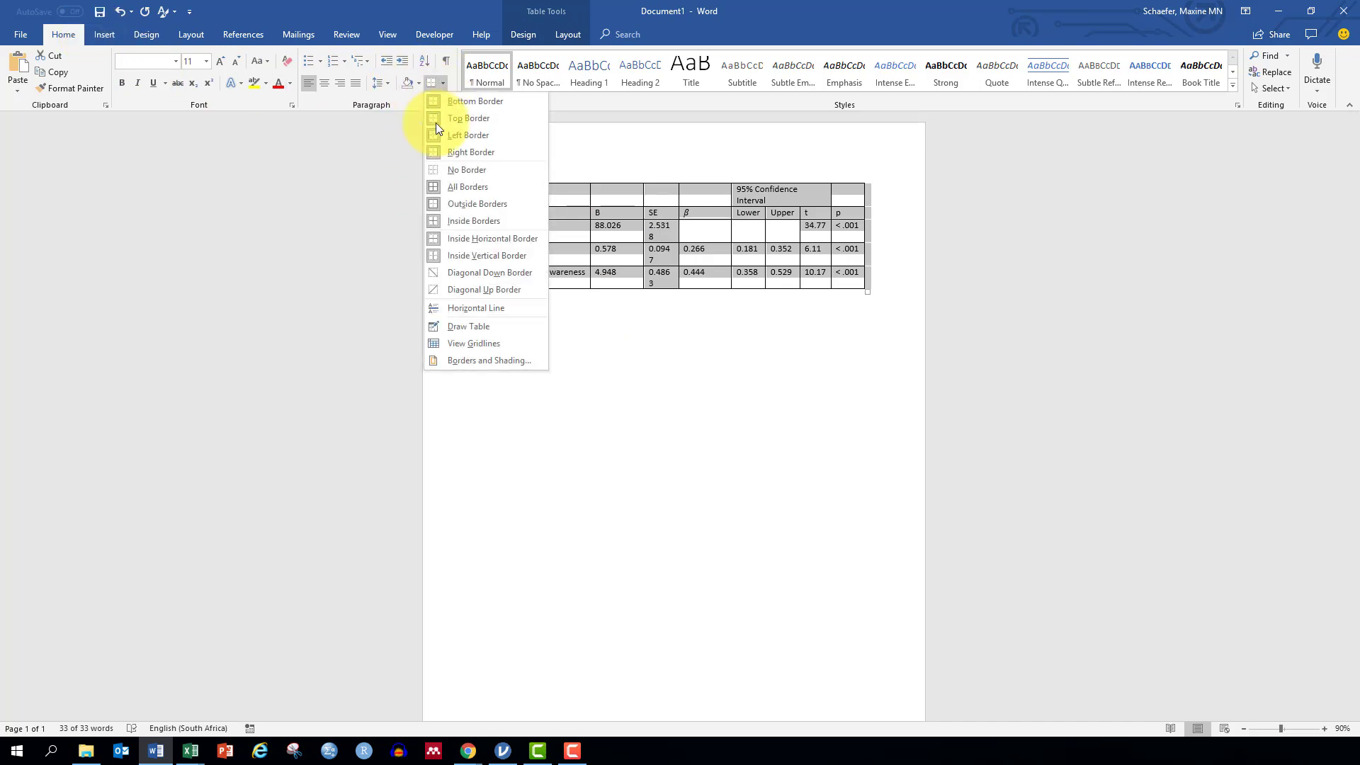
click(441, 170)
click(524, 225)
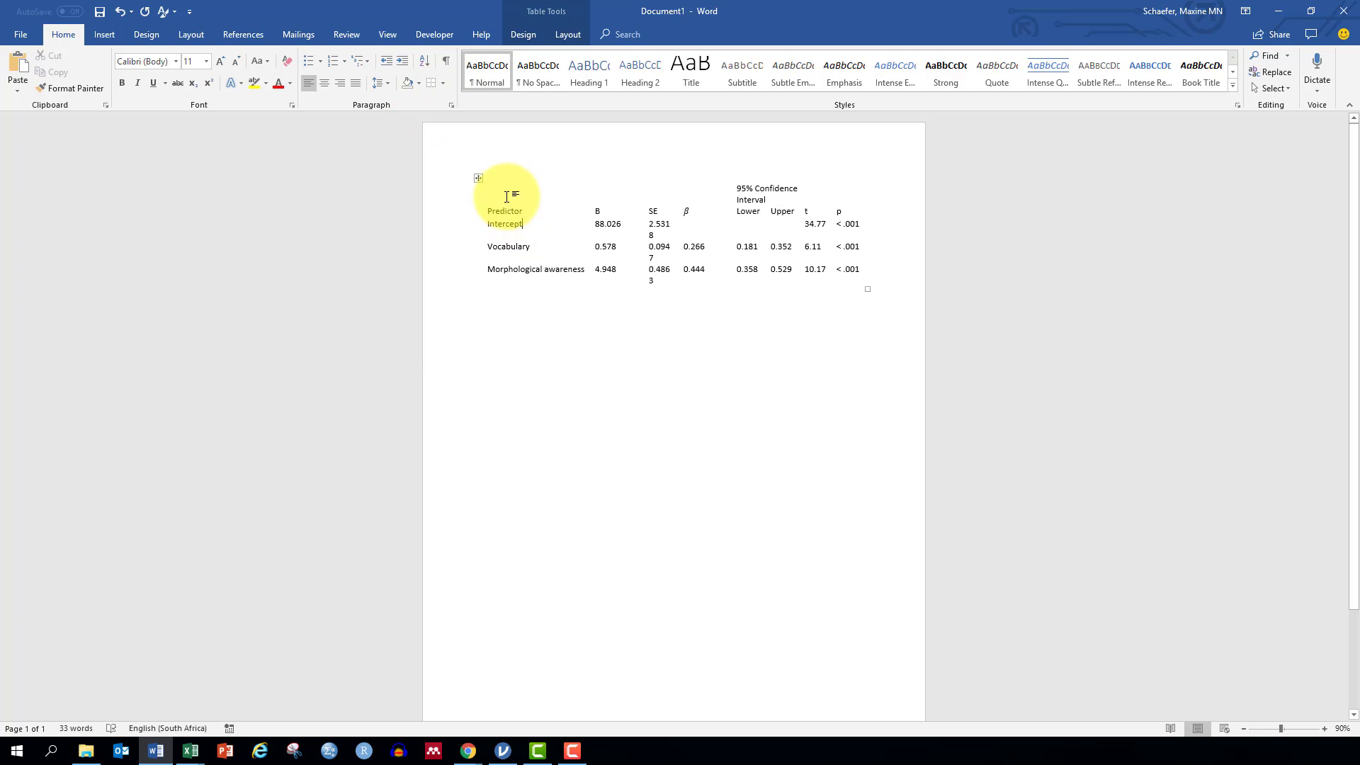
drag(506, 197, 871, 207)
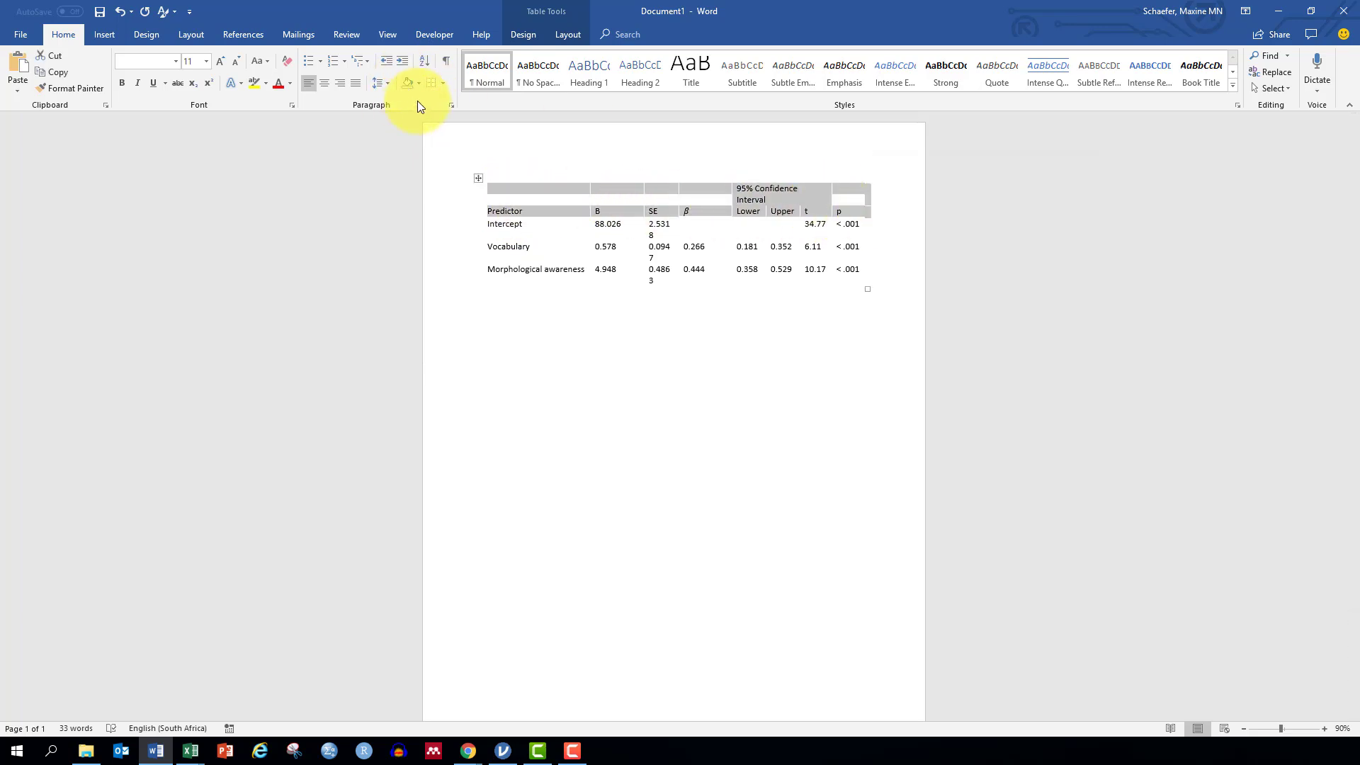
click(443, 83)
click(446, 82)
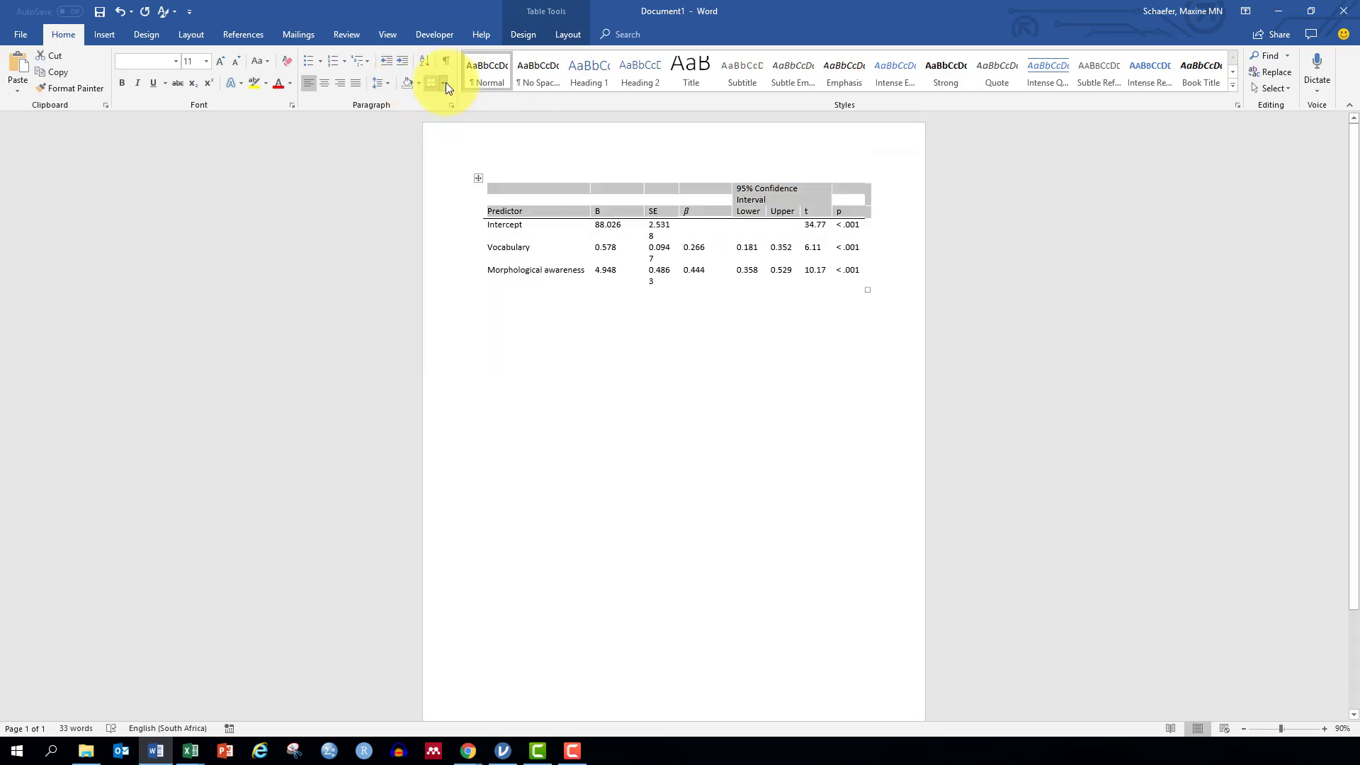
click(444, 82)
click(450, 115)
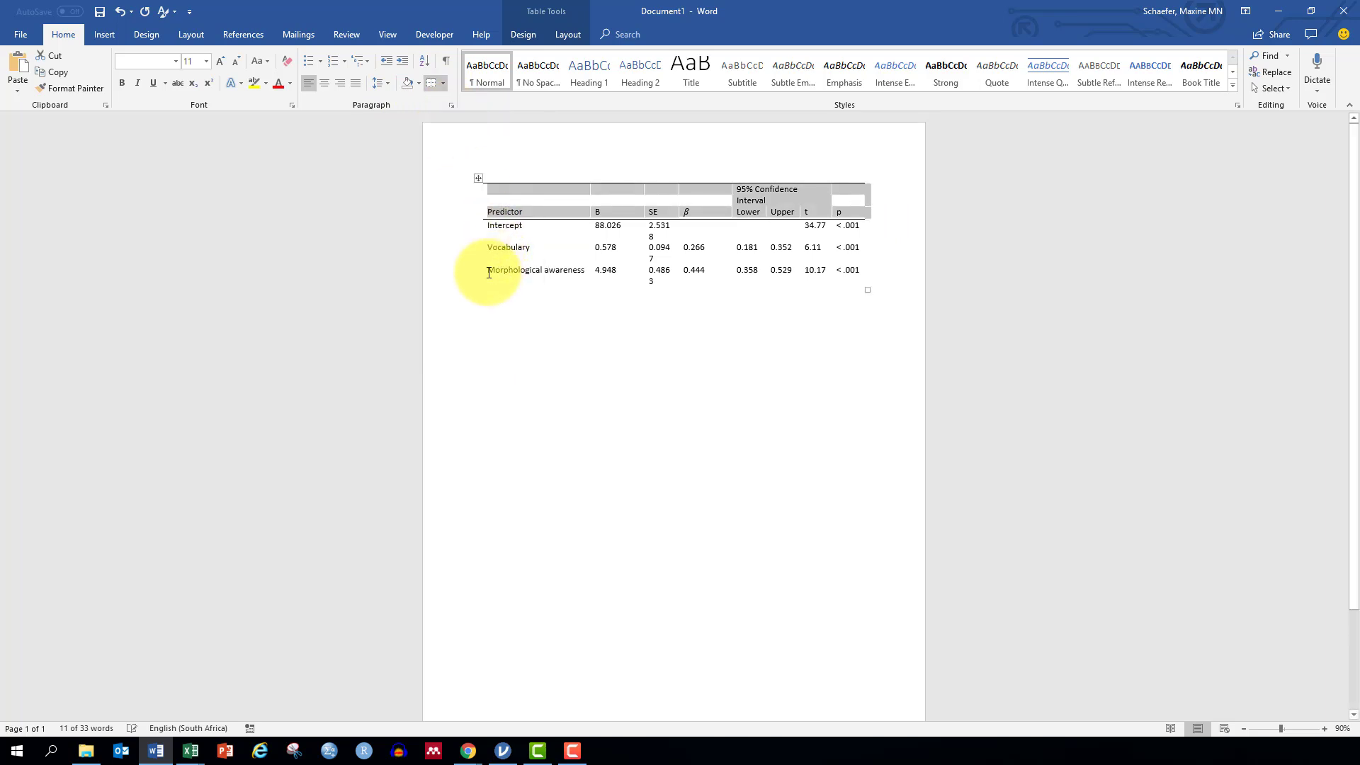
- Add a rule under the Morphological awareness row and shrink the table text to 10 pt
drag(481, 272, 862, 275)
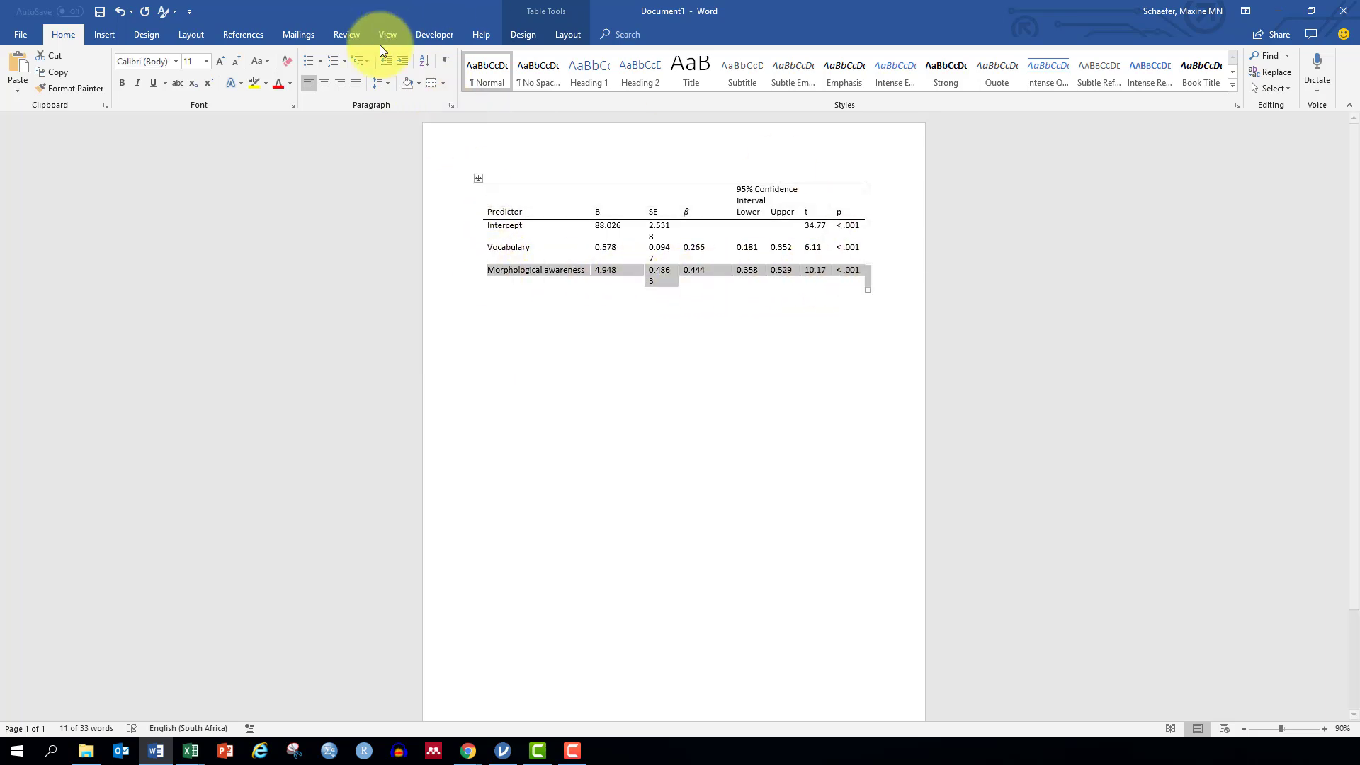
click(444, 85)
click(452, 104)
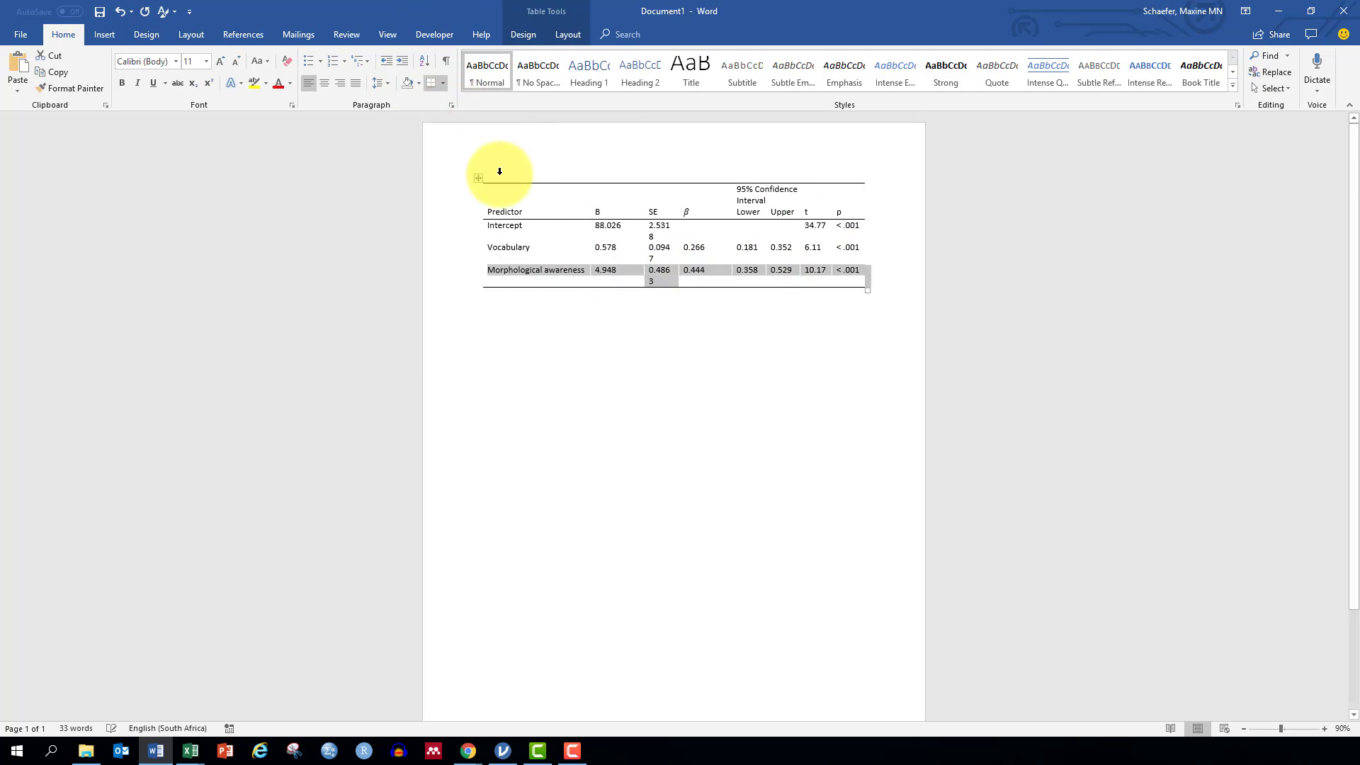
click(479, 178)
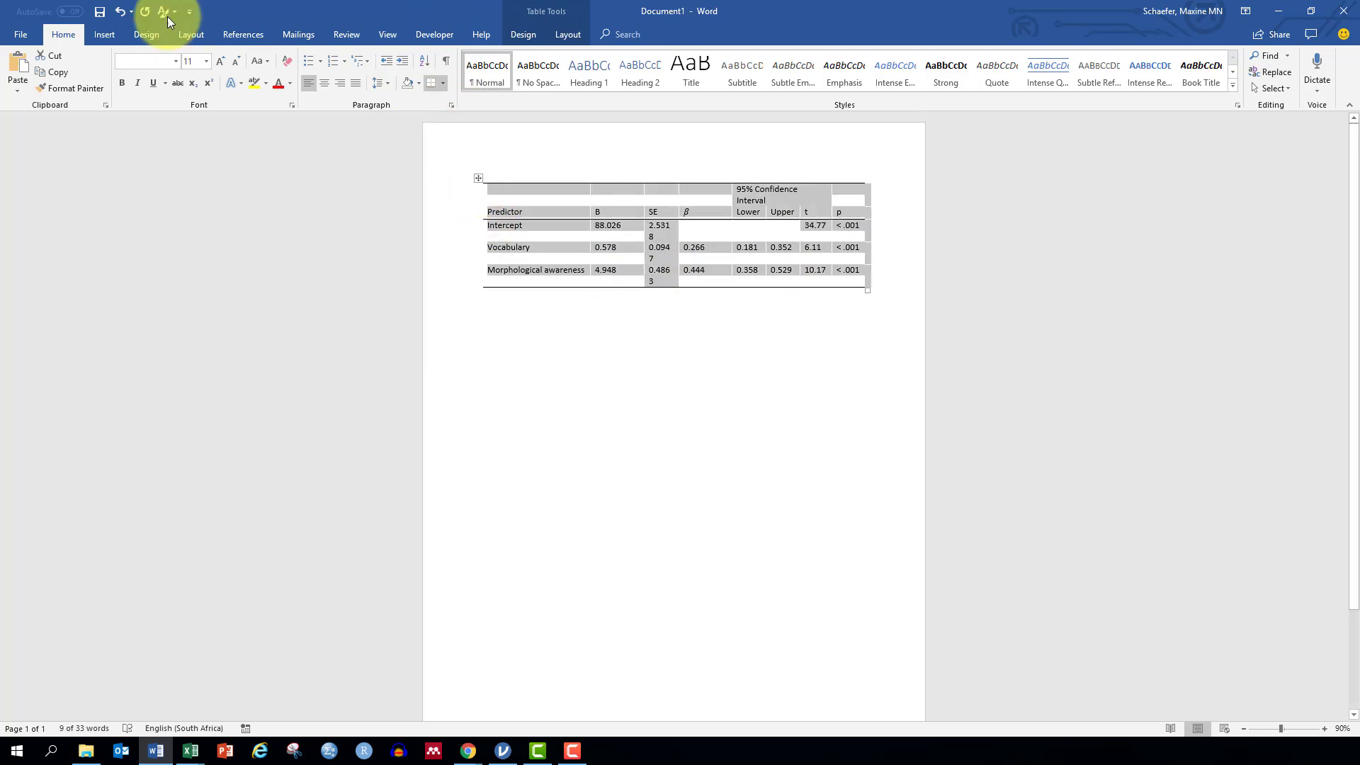
click(233, 63)
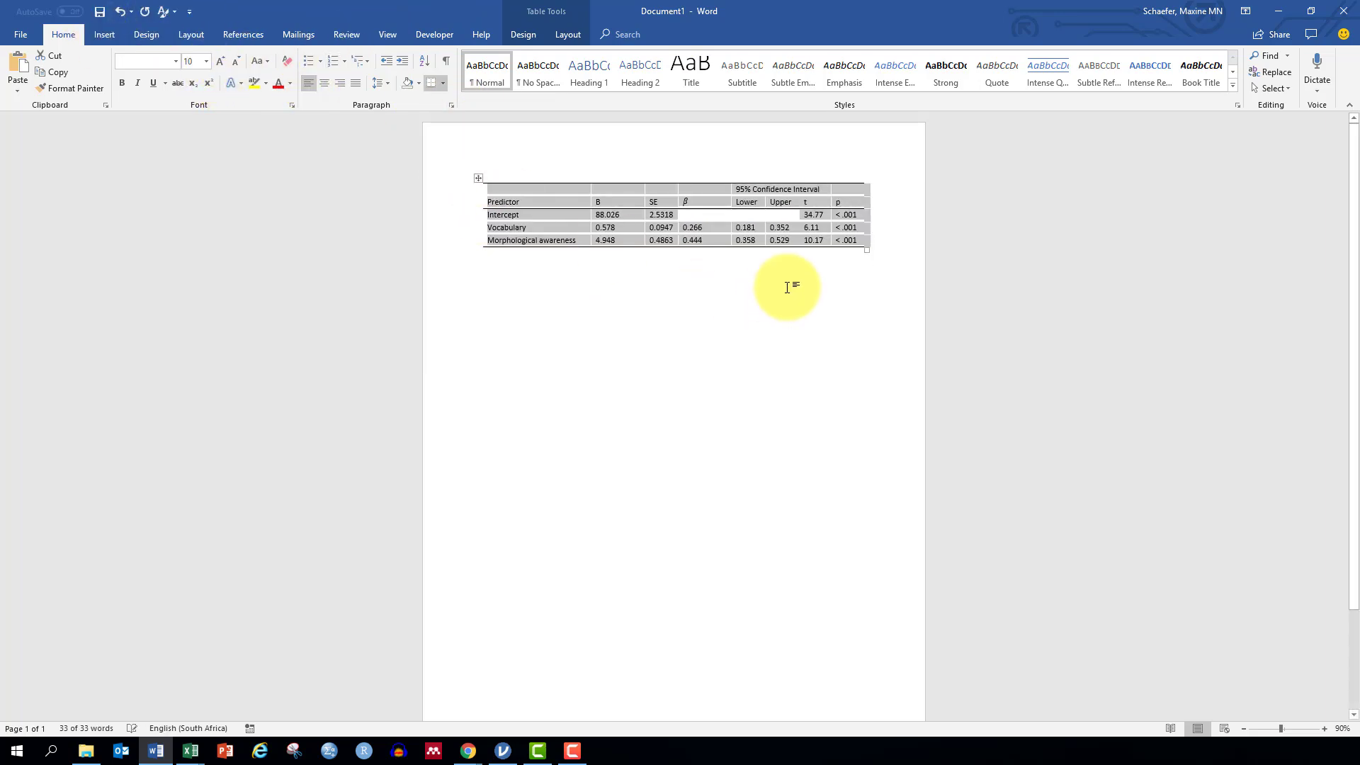
click(627, 294)
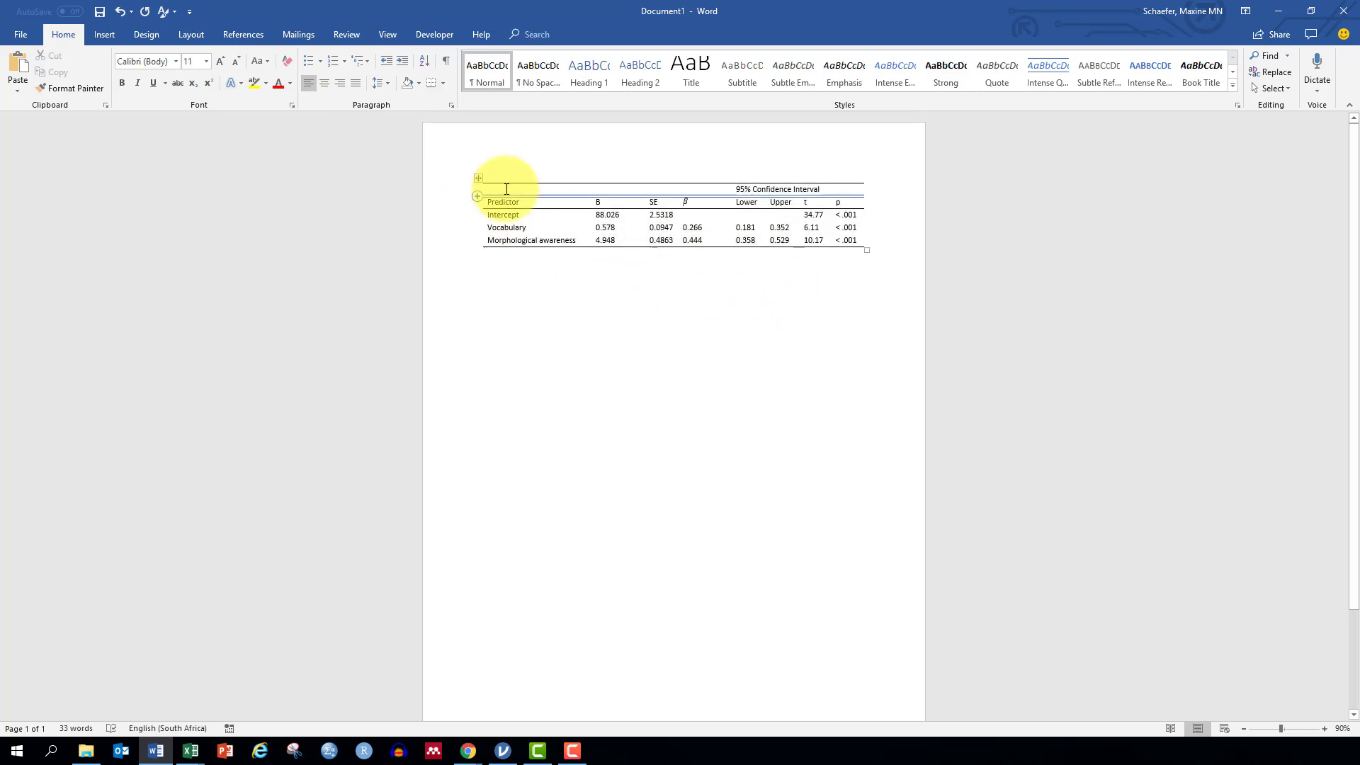
- Caption the table as Table 1 from the pasted text, inserting "reading" before "comprehension"
click(479, 181)
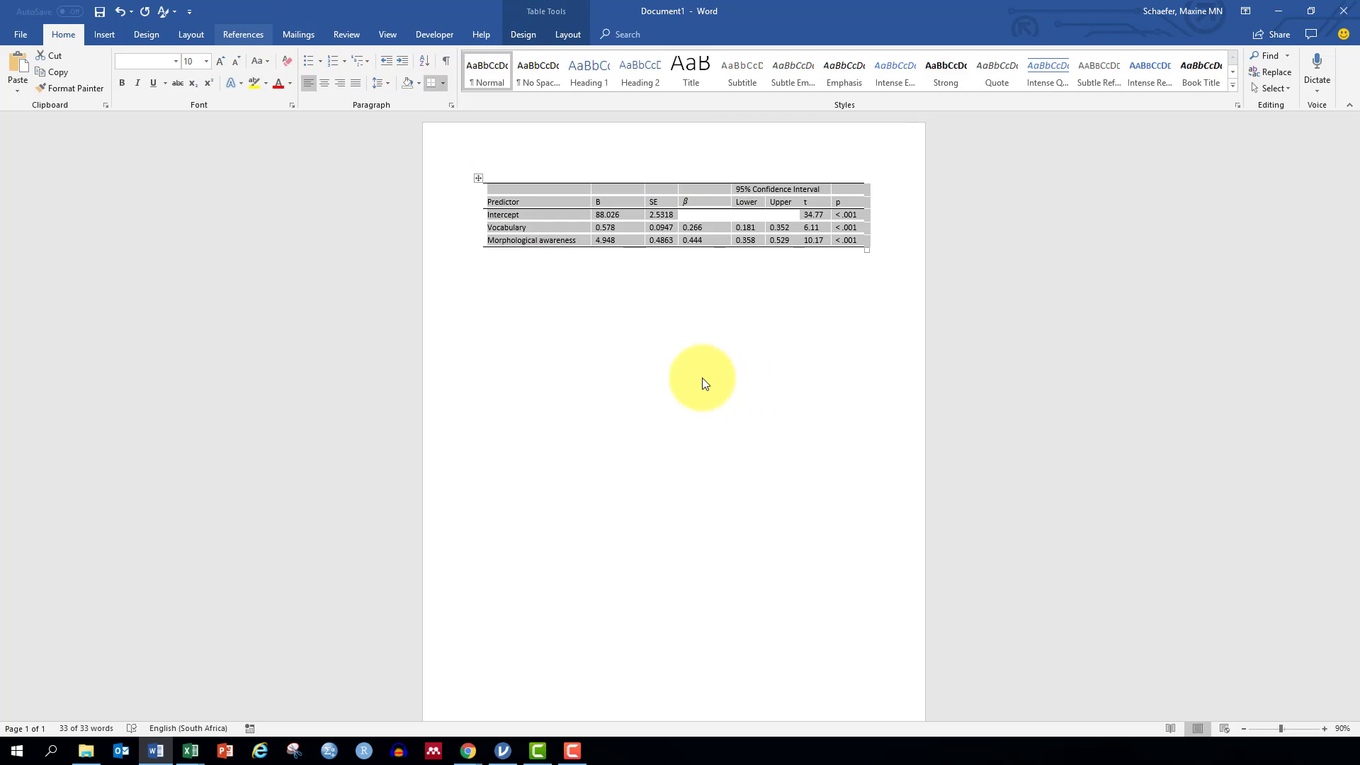
click(248, 34)
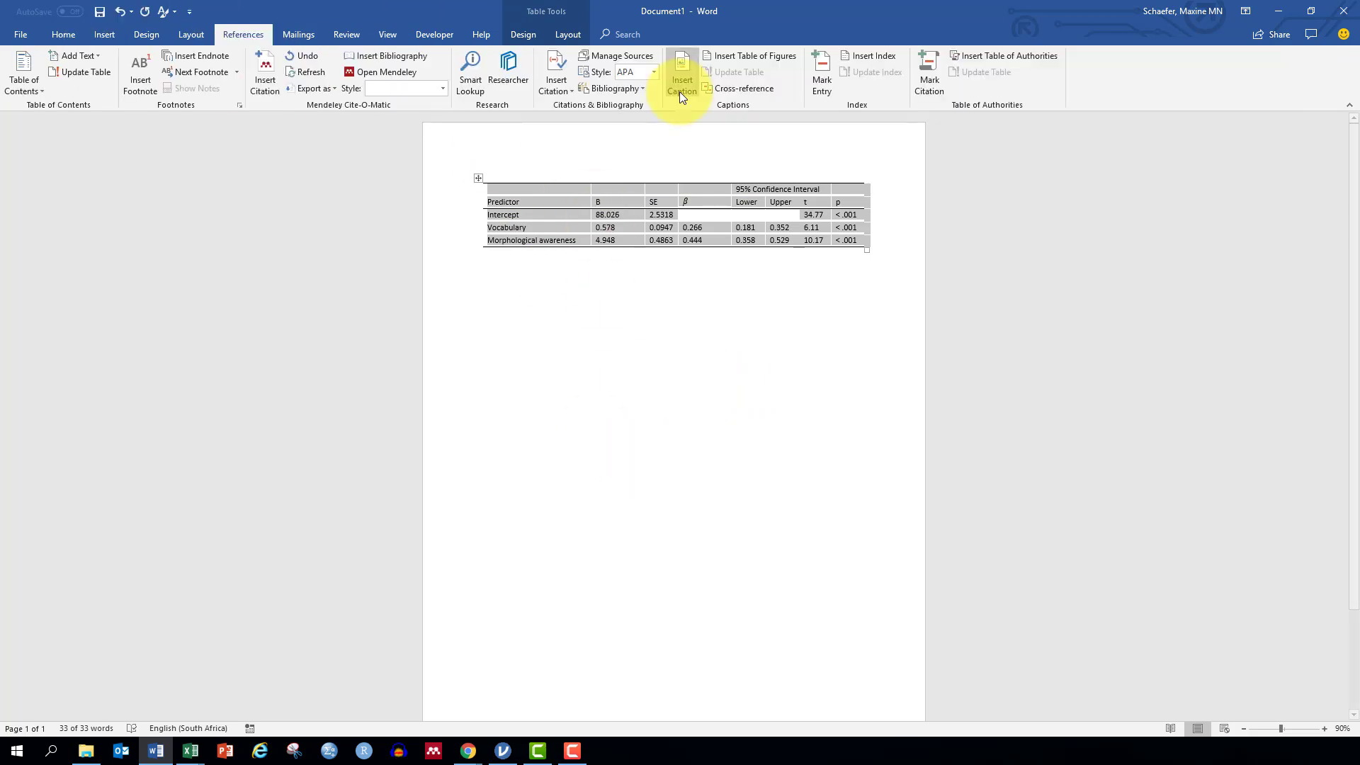
click(680, 84)
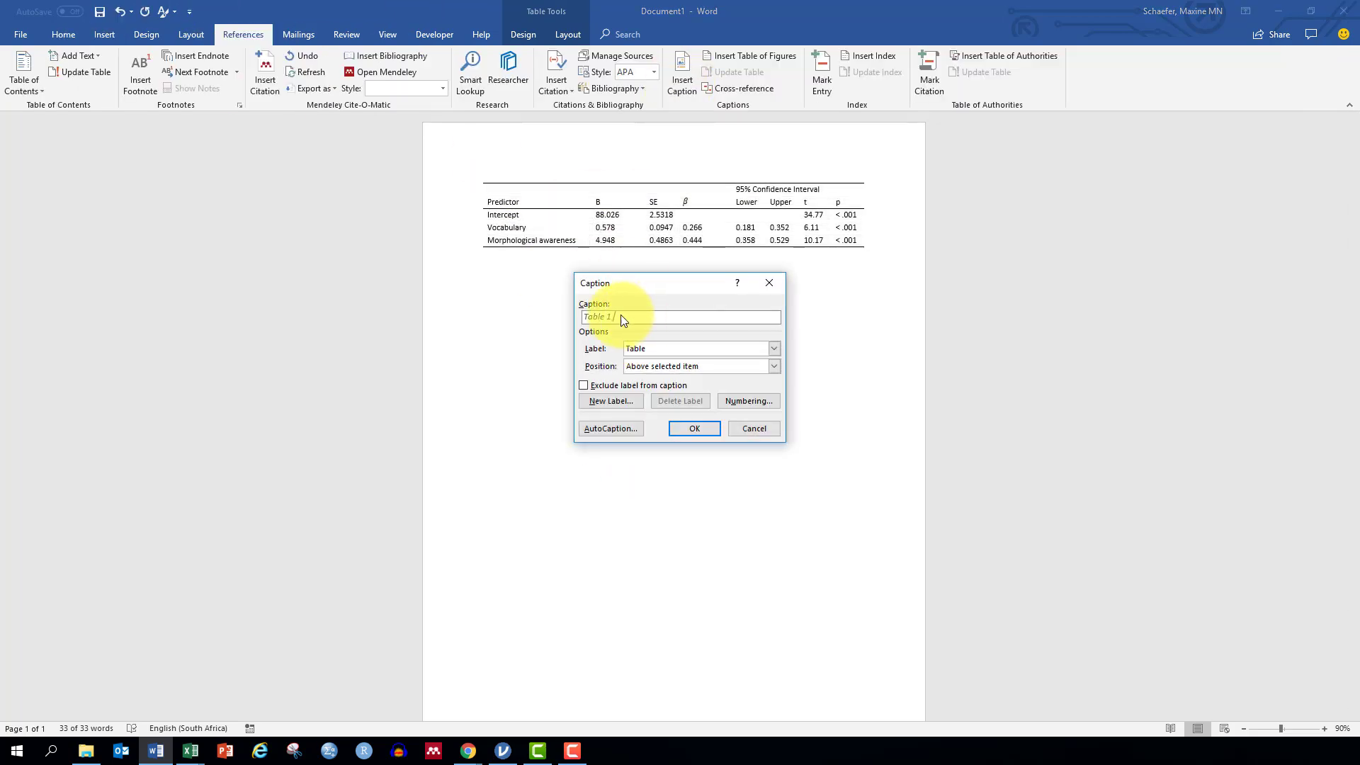
key(ctrl+v)
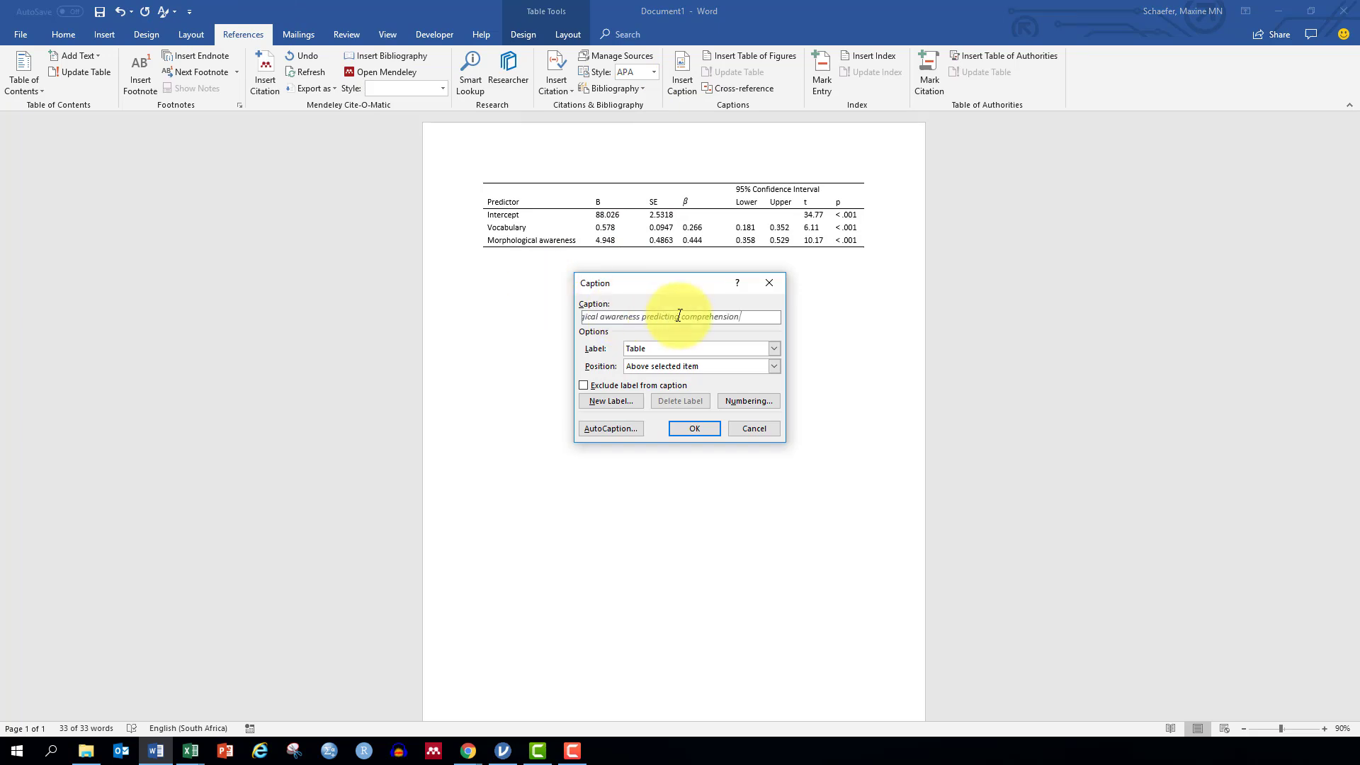
click(682, 318)
text(reading)
click(707, 426)
click(548, 278)
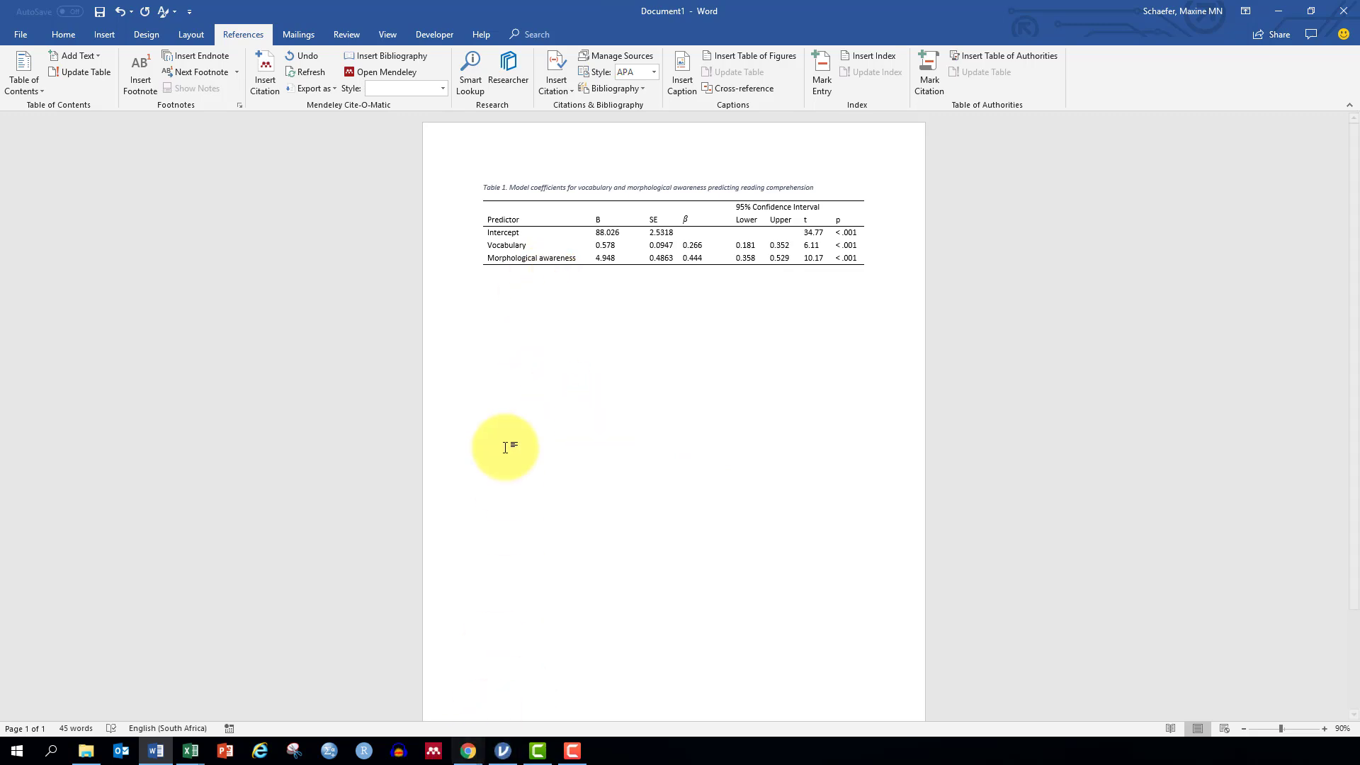
- Write the note R² = .377 below the table with the 2 superscripted, then start a new line
text(R)
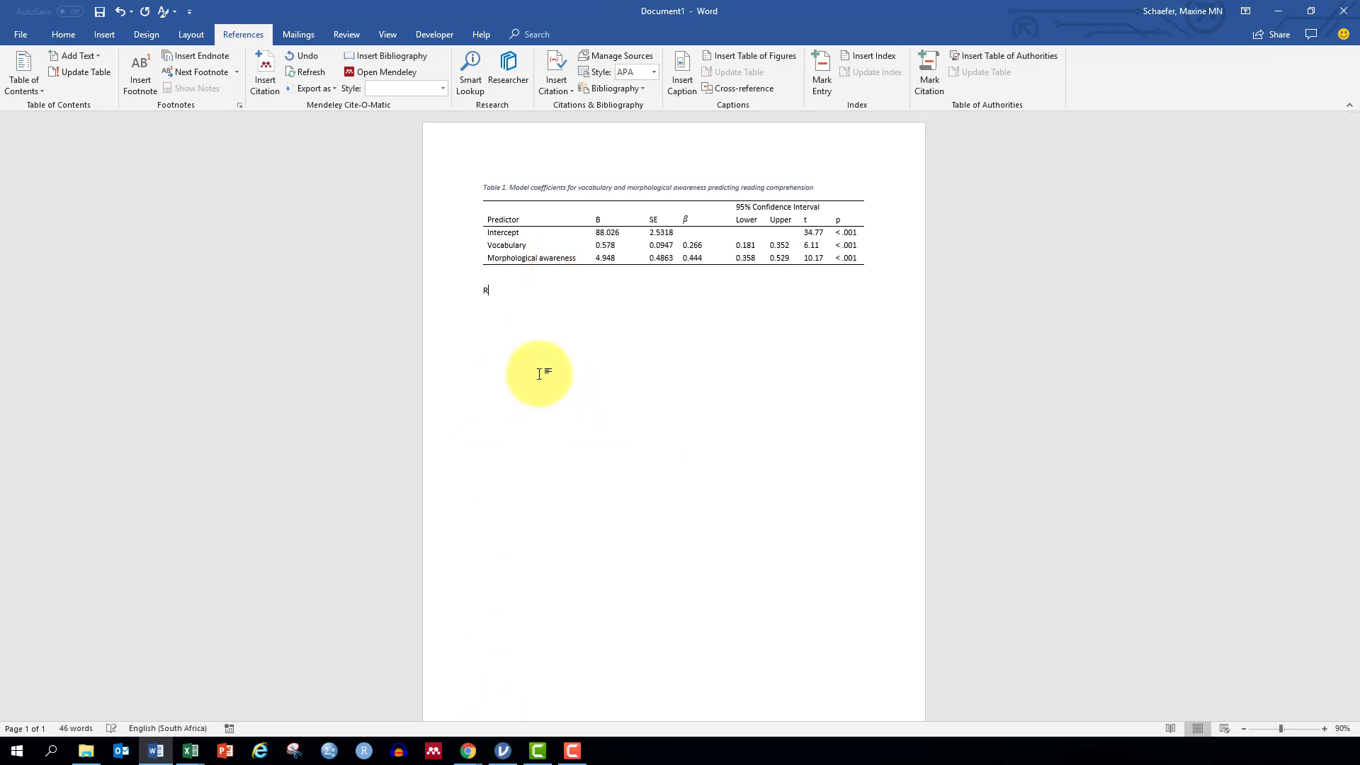
text(2 = .377)
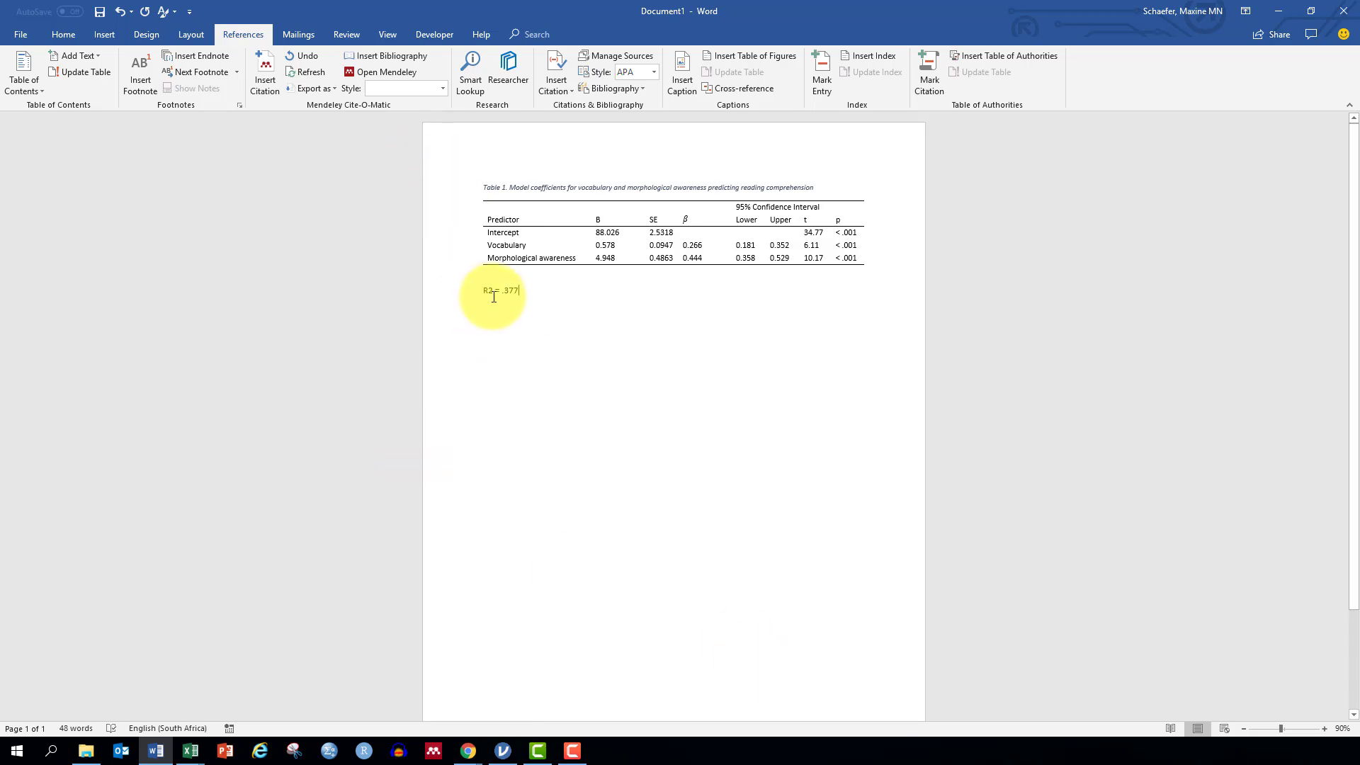
drag(495, 291, 487, 291)
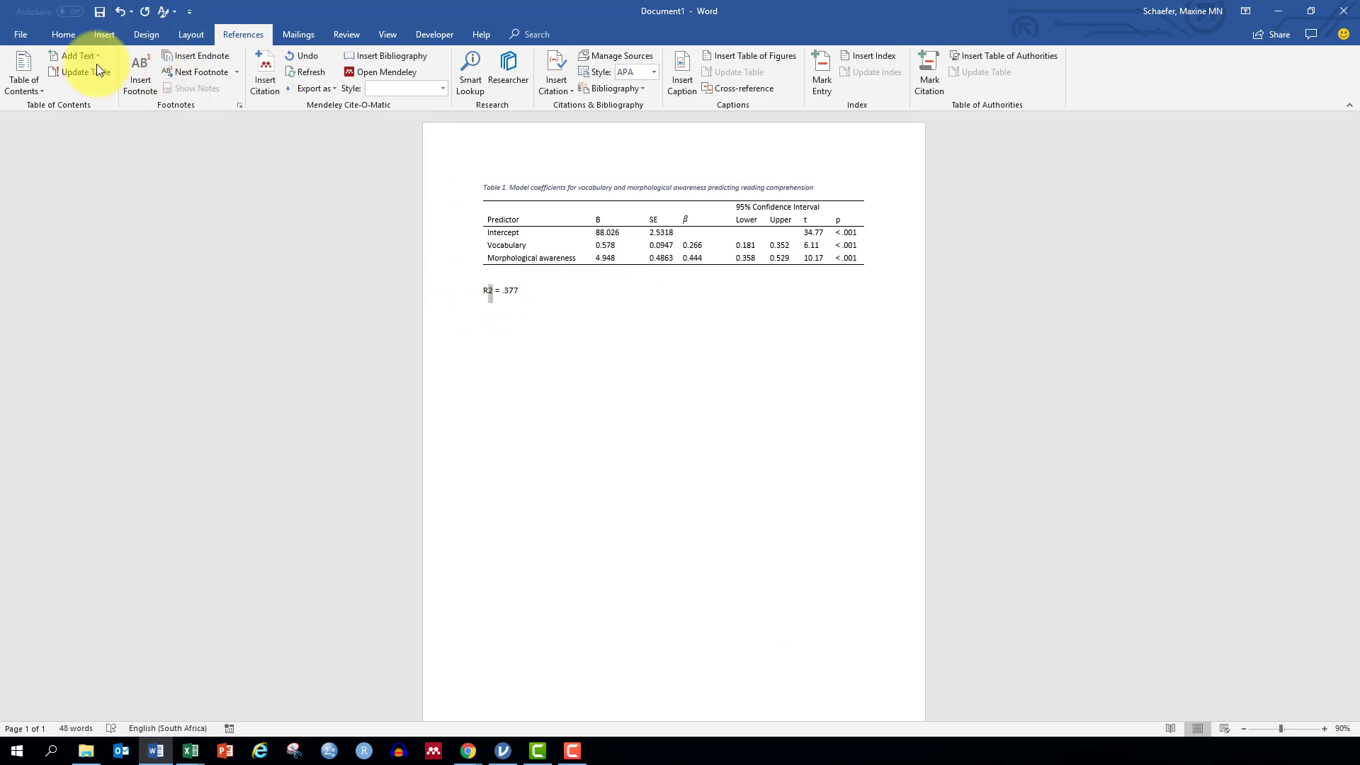
click(62, 36)
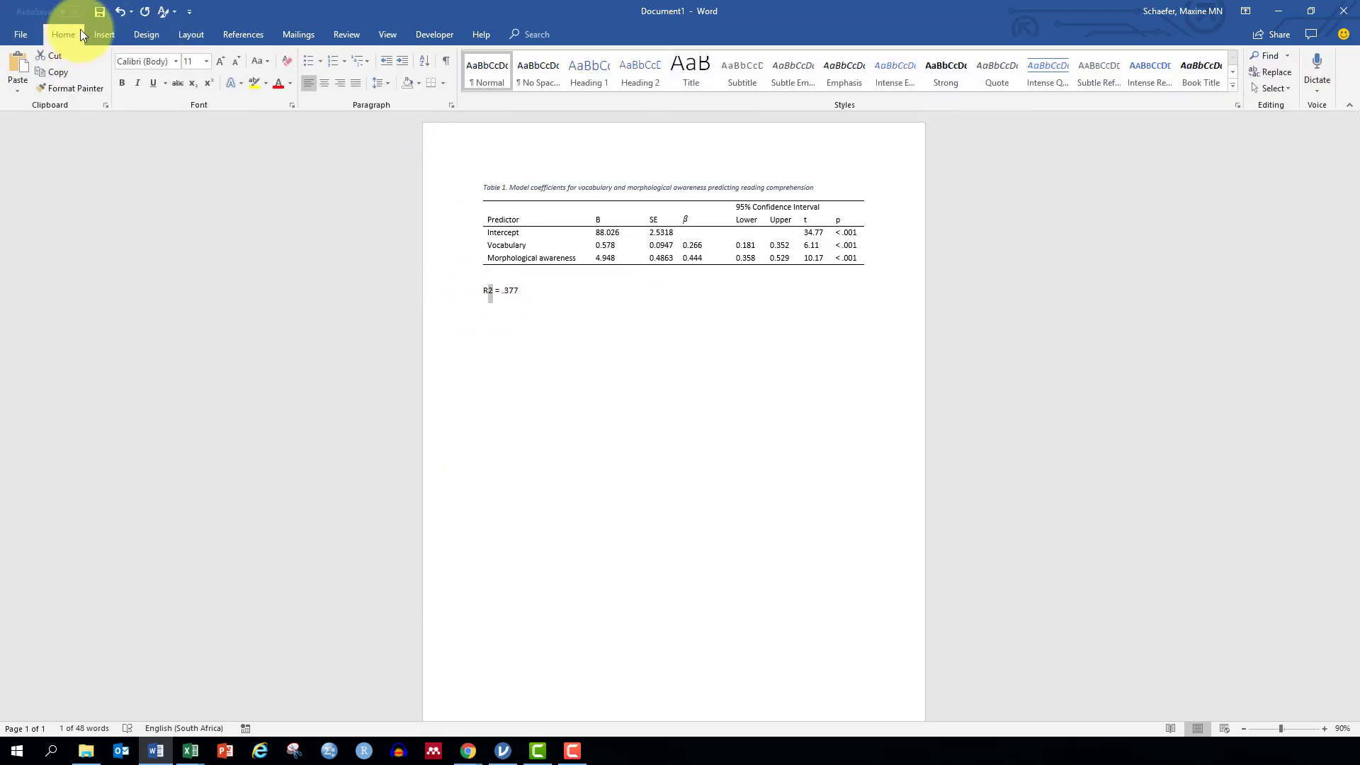
click(207, 84)
click(552, 297)
key(Return)
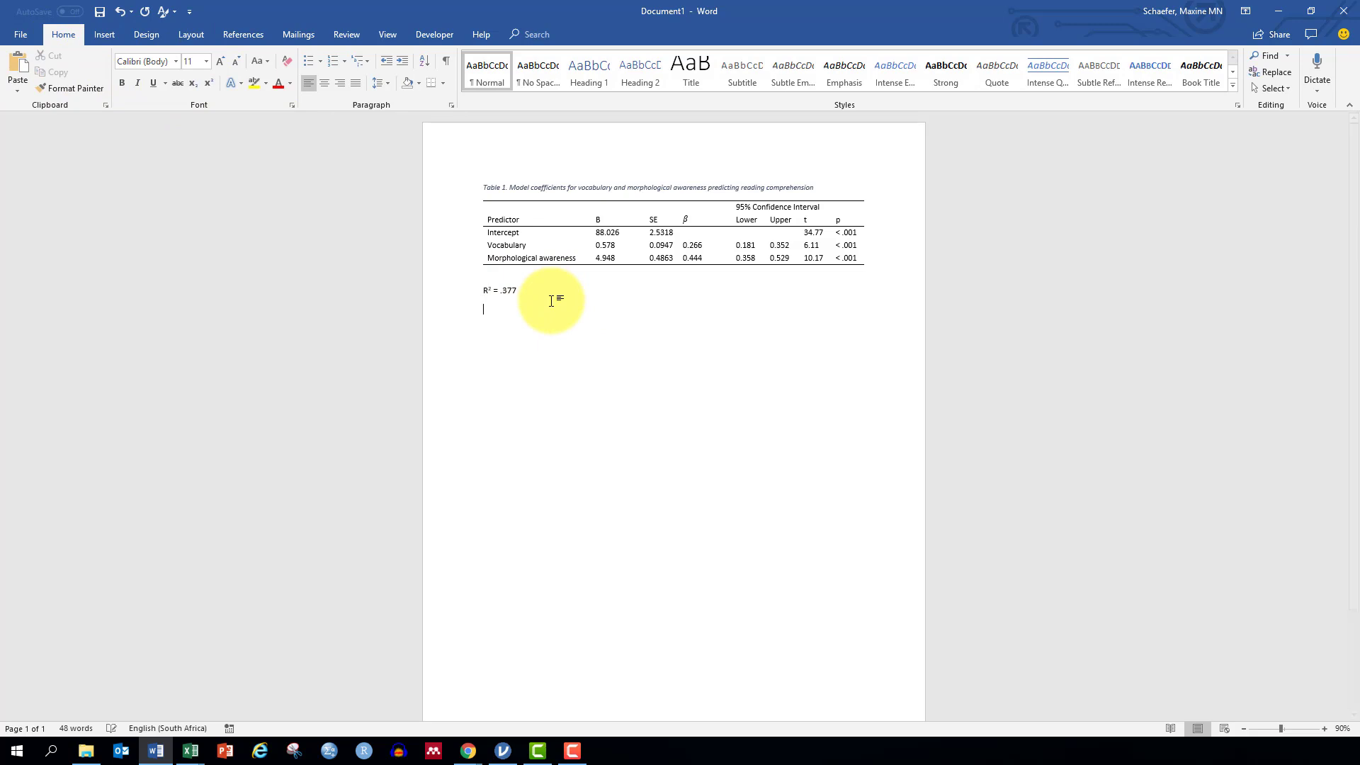
- Copy jamovi's Model Fit Measures table to the clipboard
click(503, 751)
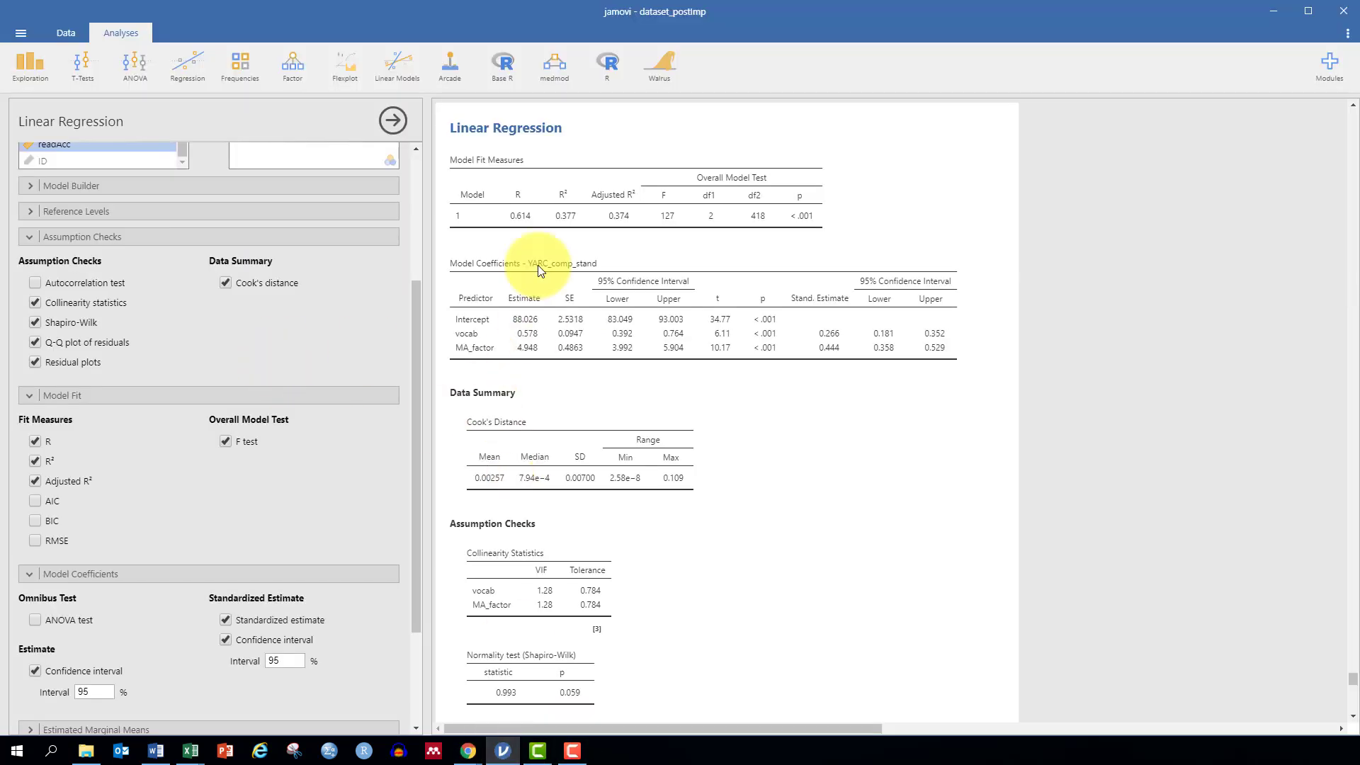
right_click(532, 211)
click(573, 218)
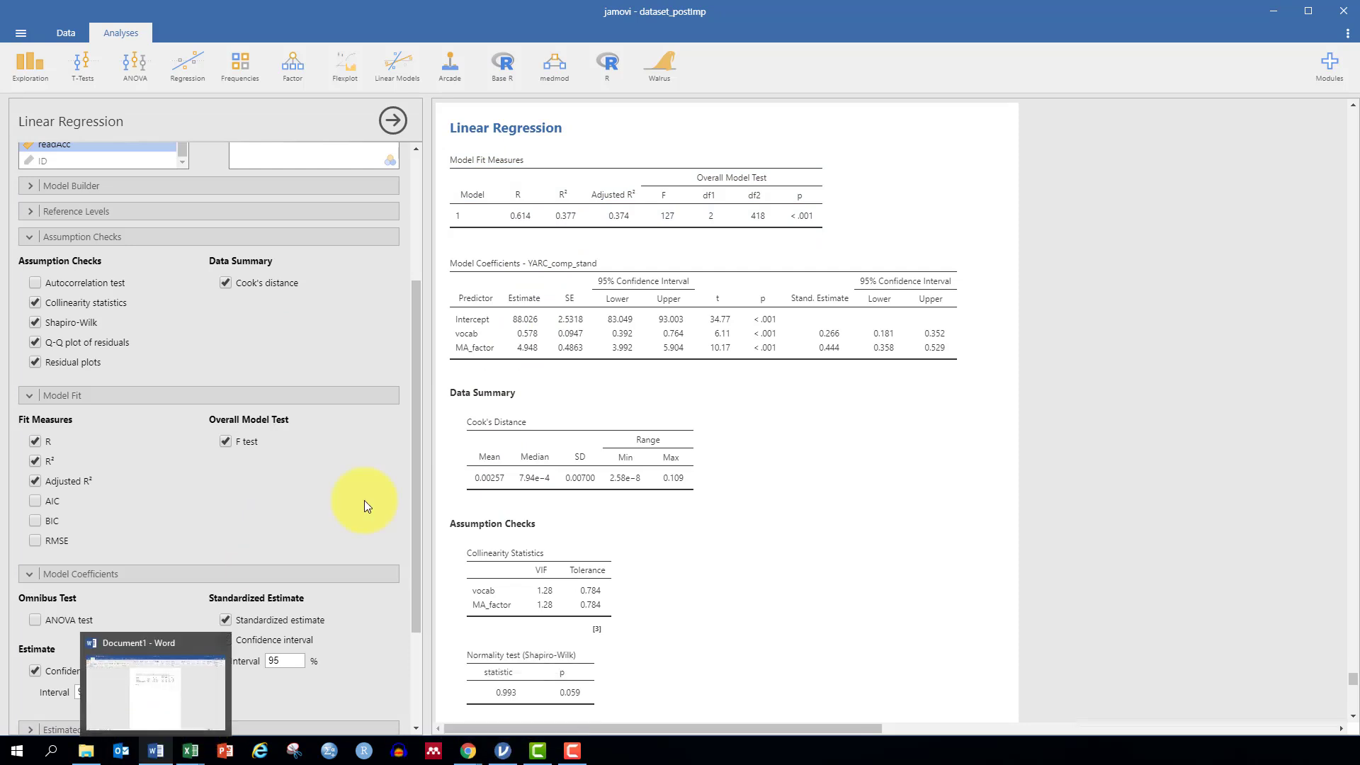
click(150, 669)
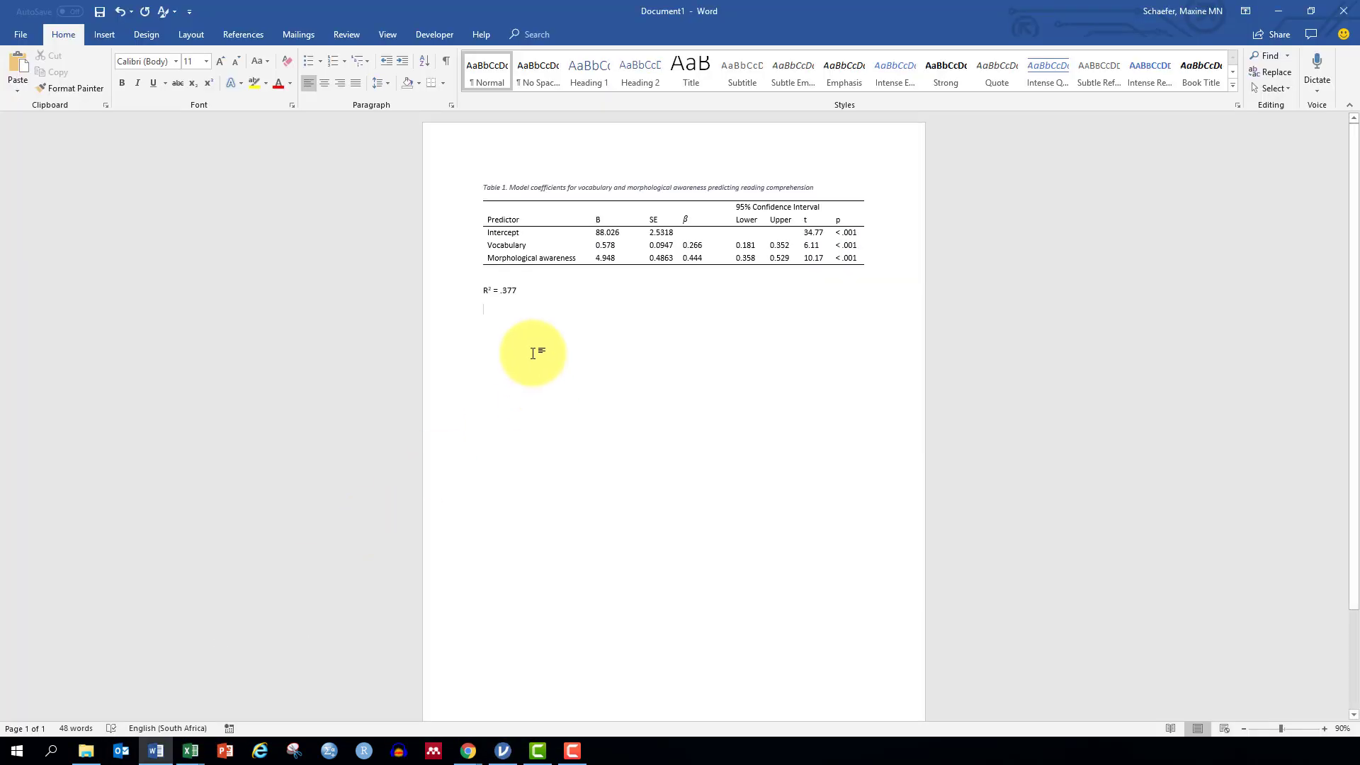
- Paste the Model Fit Measures table (R 0.614, R² 0.377, F 127) under the R² note
key(ctrl+v)
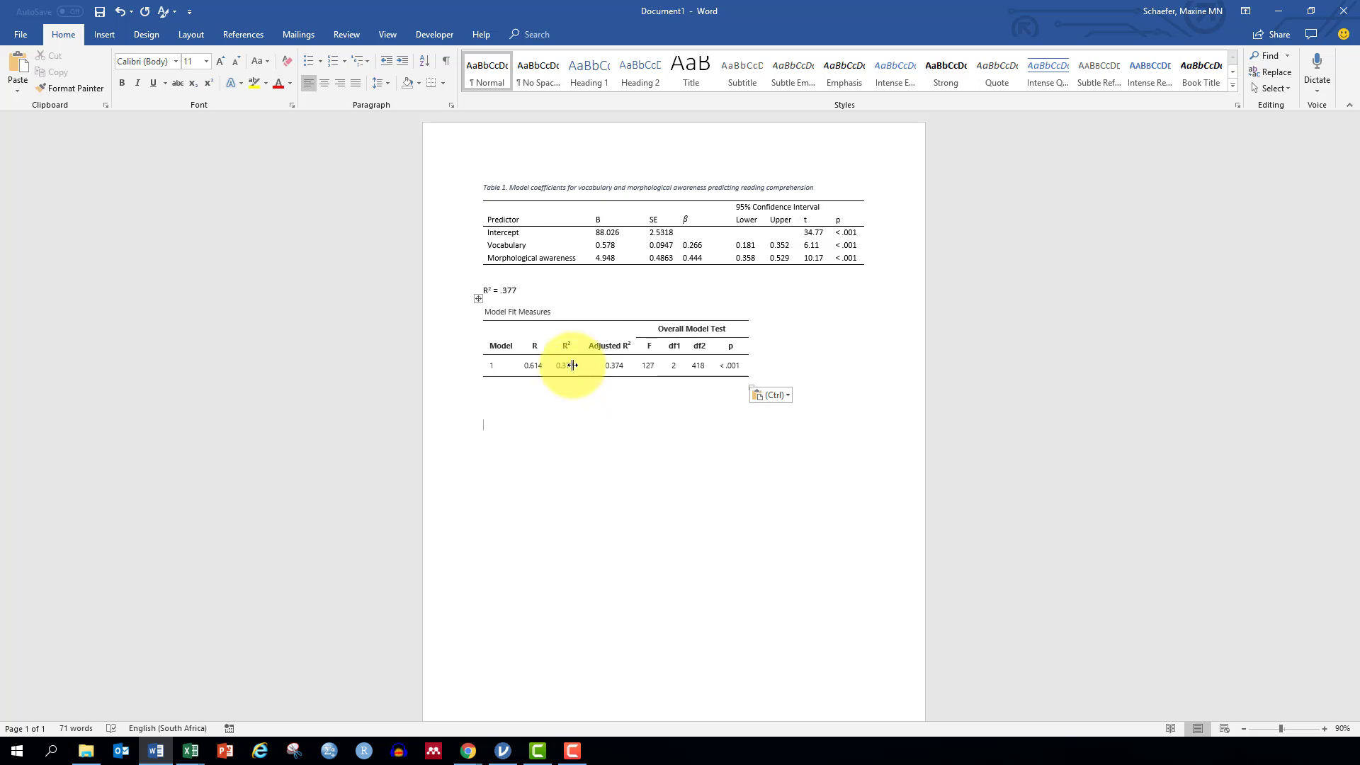
double_click(563, 367)
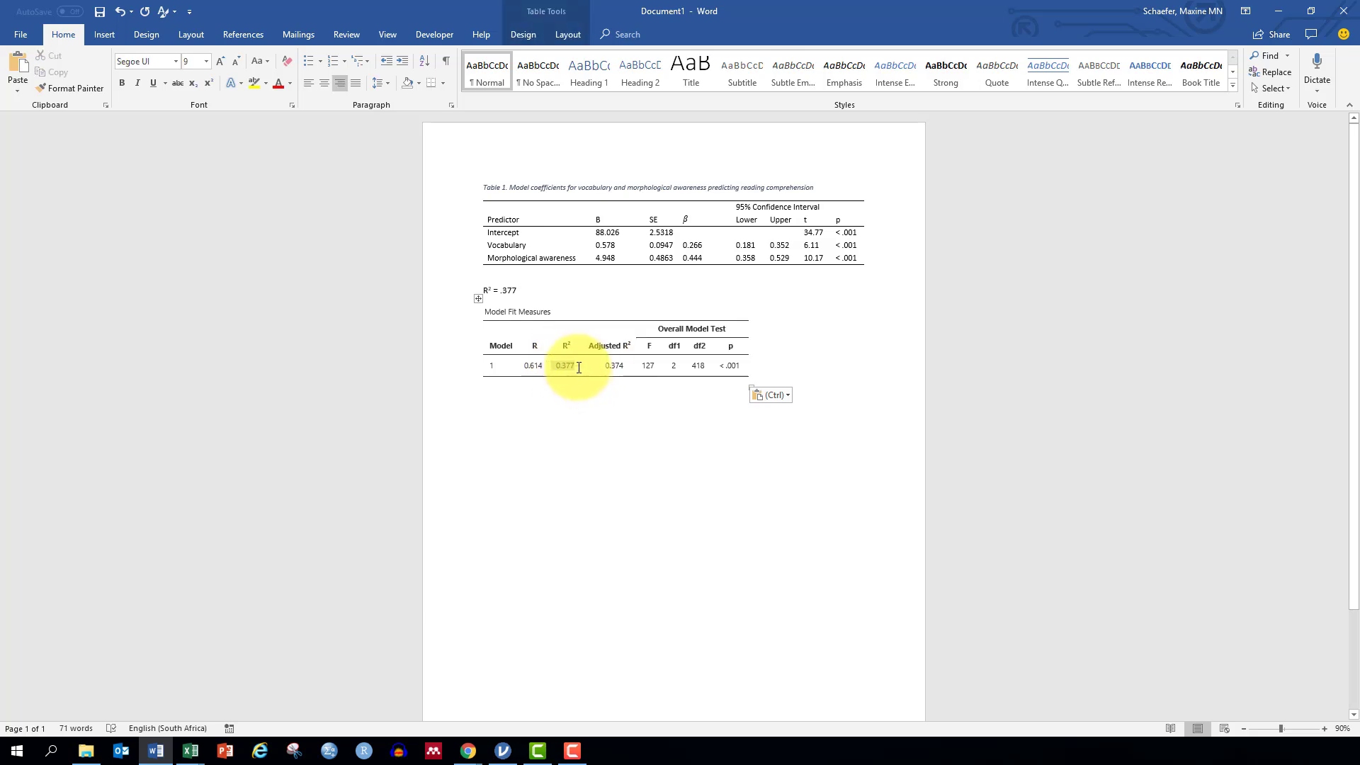
click(578, 368)
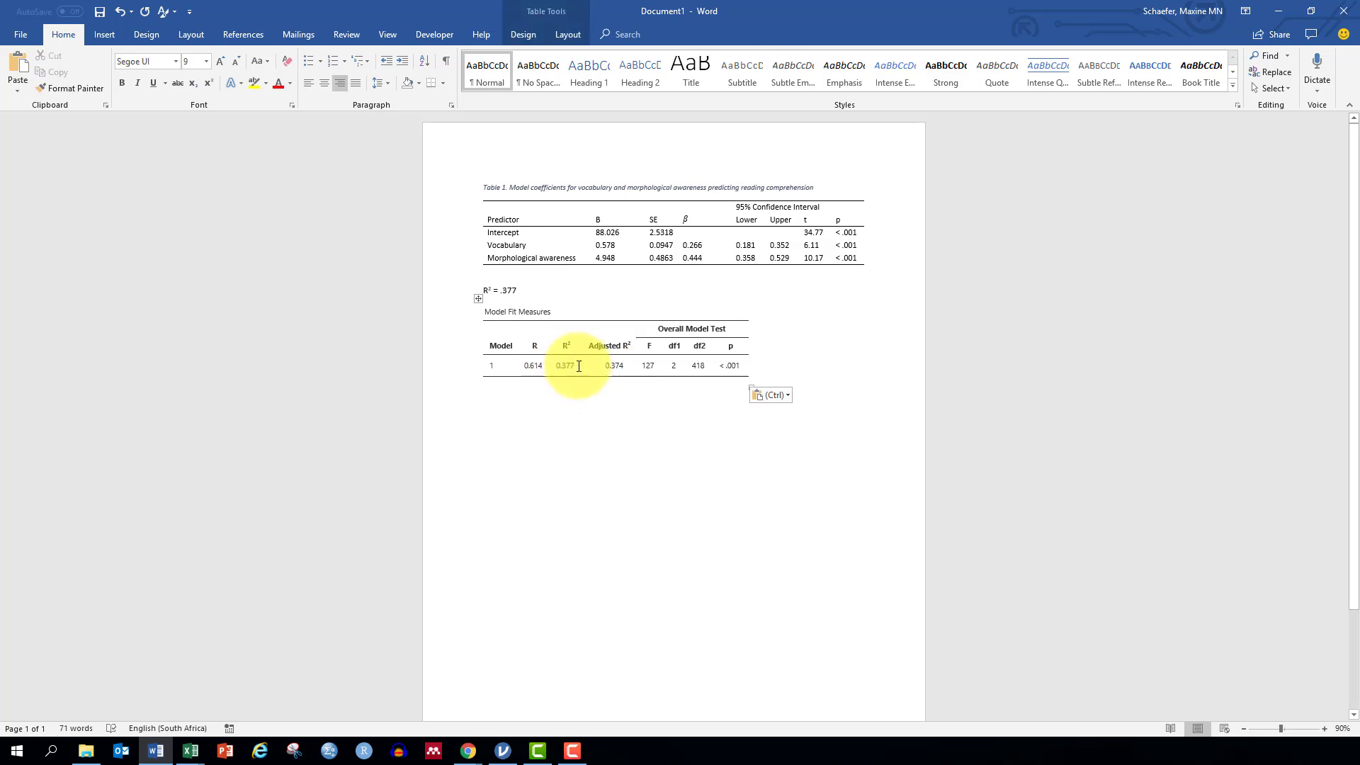